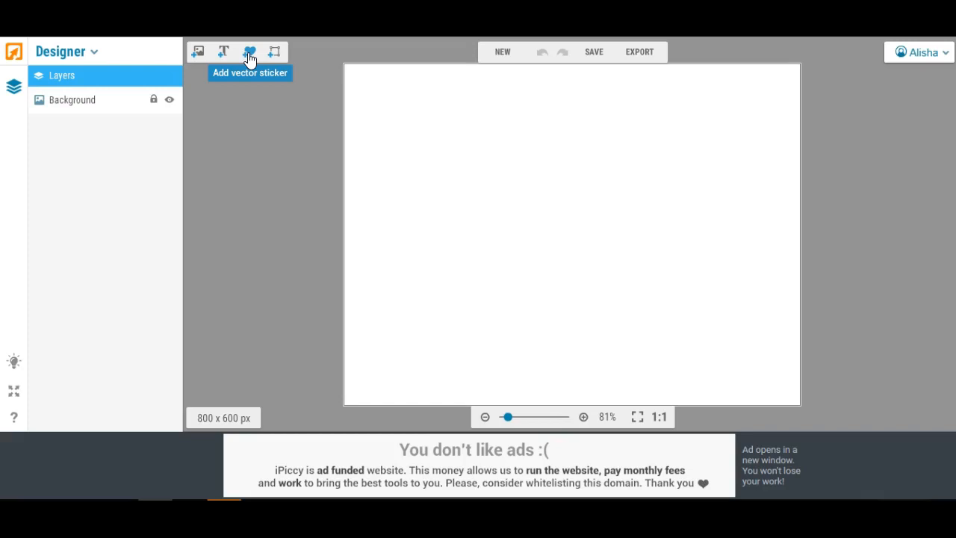
- Add the Facial Hair vector sticker with the rounded top and jagged lower edge, third in its collection, to the canvas
{"action": "left_click", "coordinate": [250, 54]}
{"action": "scroll", "coordinate": [122, 140], "scroll_direction": "up", "scroll_amount": 5}
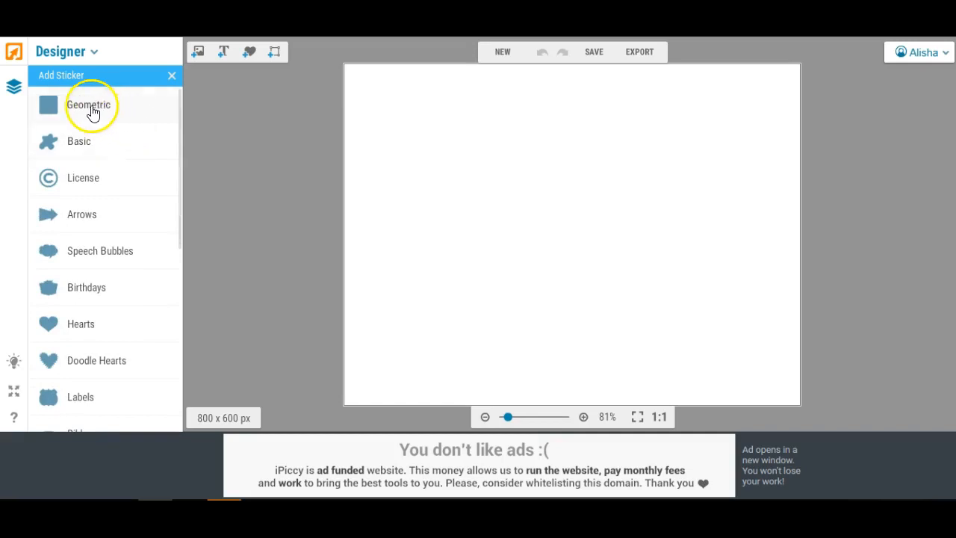
{"action": "scroll", "coordinate": [101, 121], "scroll_direction": "down", "scroll_amount": 2}
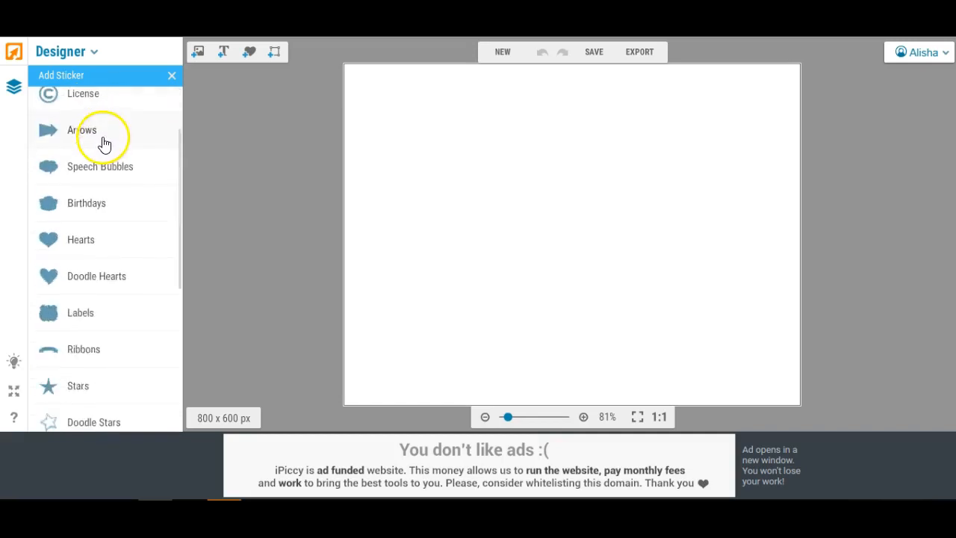
{"action": "scroll", "coordinate": [100, 121], "scroll_direction": "up", "scroll_amount": 2}
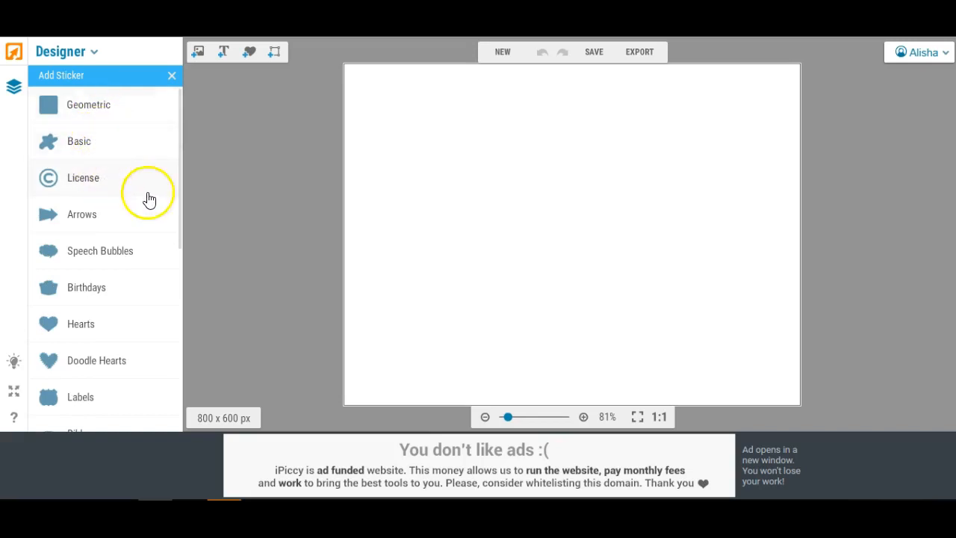
{"action": "scroll", "coordinate": [128, 222], "scroll_direction": "down", "scroll_amount": 3}
{"action": "scroll", "coordinate": [129, 223], "scroll_direction": "down", "scroll_amount": 2}
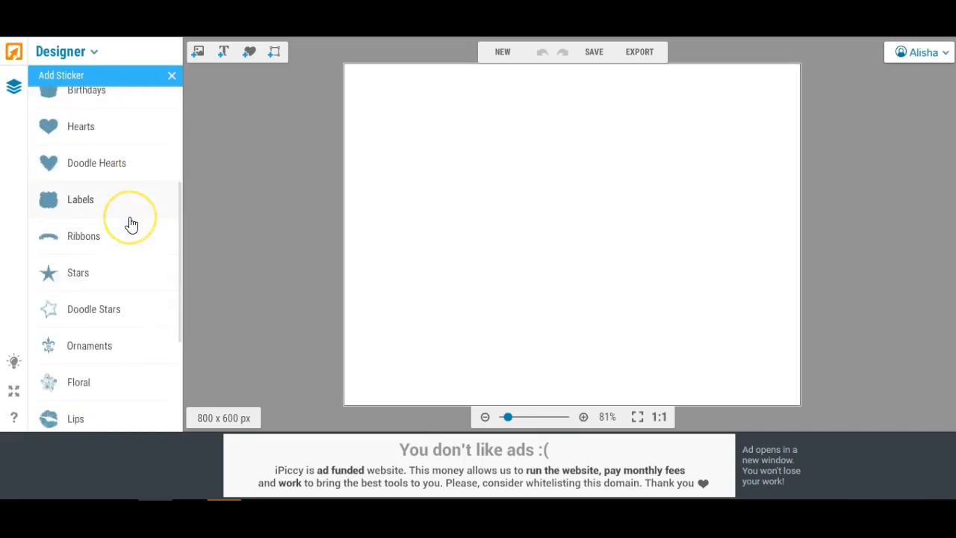
{"action": "scroll", "coordinate": [131, 224], "scroll_direction": "down", "scroll_amount": 5}
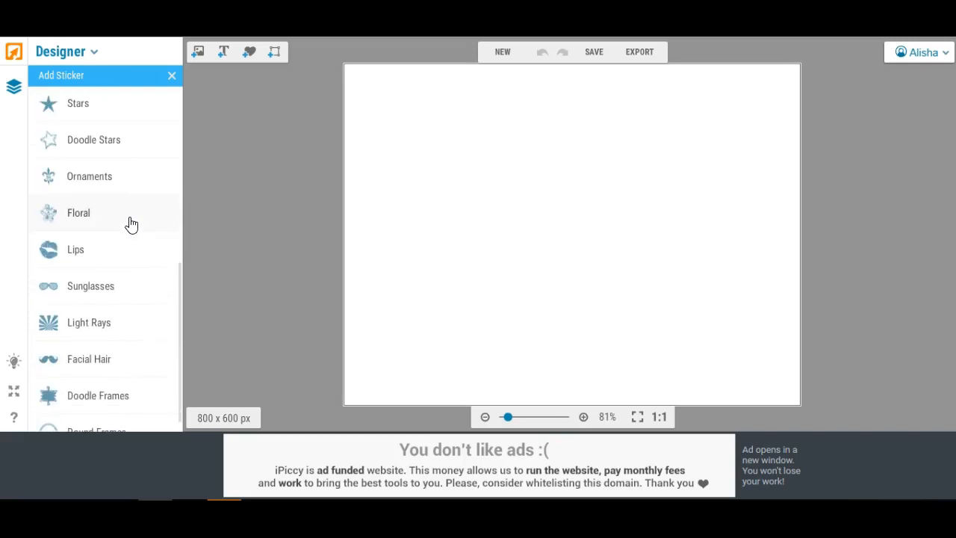
{"action": "scroll", "coordinate": [131, 225], "scroll_direction": "down", "scroll_amount": 1}
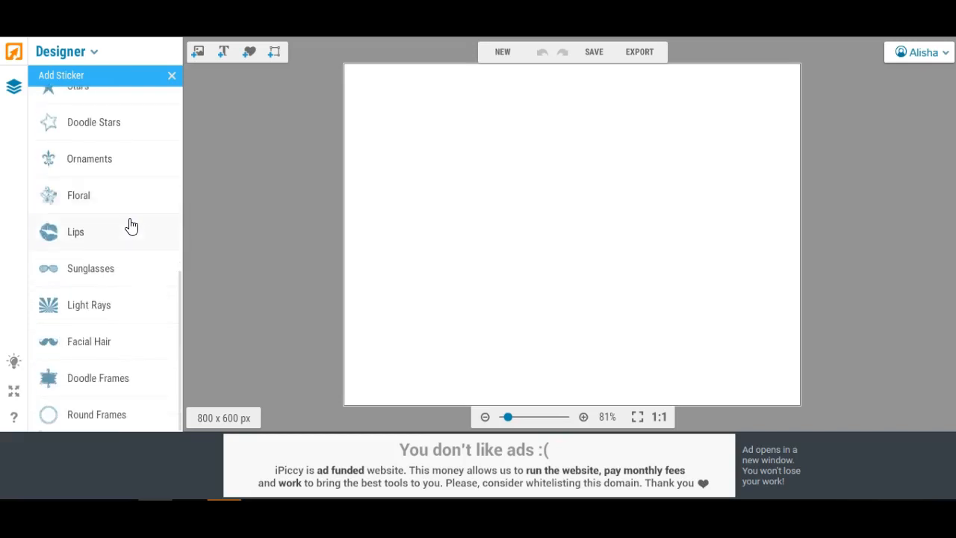
{"action": "left_click", "coordinate": [96, 344]}
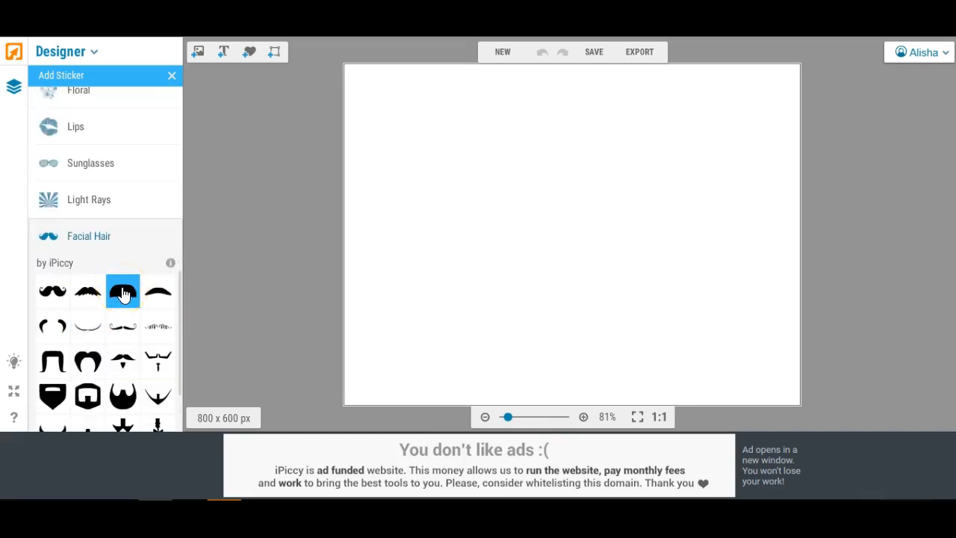
{"action": "left_click", "coordinate": [123, 293]}
{"action": "left_click", "coordinate": [565, 235]}
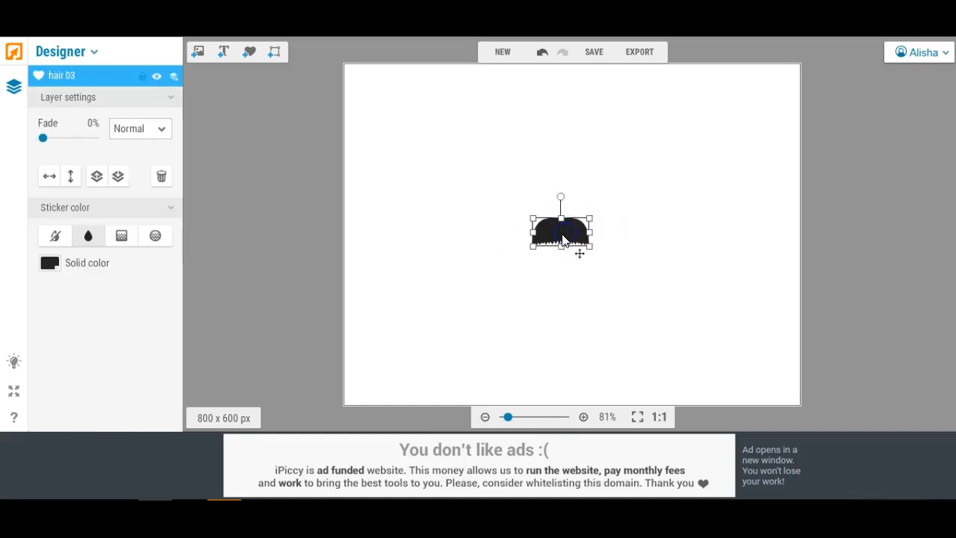
- Enlarge the hair sticker and rotate it 180 degrees so its jagged edge faces up
{"action": "left_click_drag", "start_coordinate": [533, 249], "coordinate": [361, 320]}
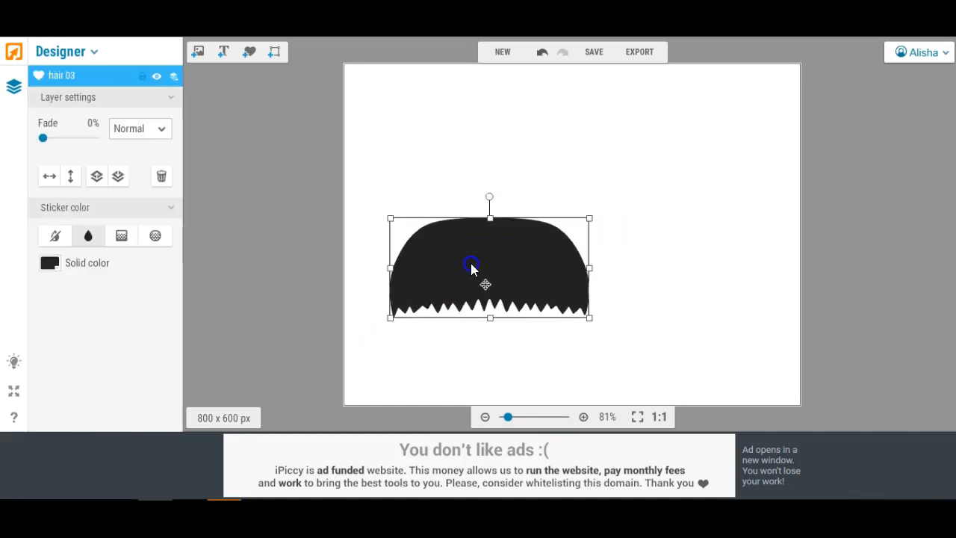
{"action": "left_click_drag", "start_coordinate": [471, 265], "coordinate": [517, 238]}
{"action": "left_click_drag", "start_coordinate": [535, 168], "coordinate": [536, 314]}
- Enlarge the upside-down hair sticker to span most of the canvas width and centre it on the canvas
{"action": "left_click_drag", "start_coordinate": [435, 289], "coordinate": [290, 346]}
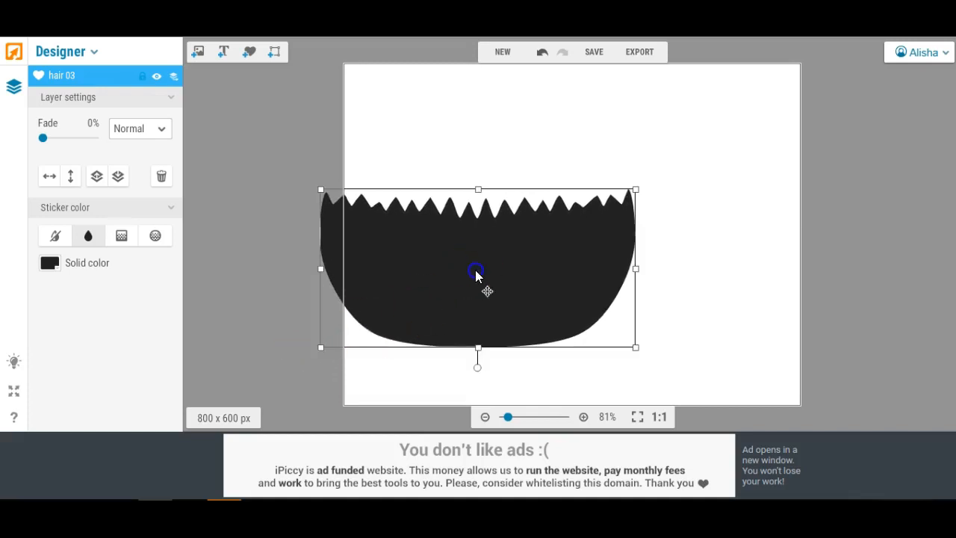
{"action": "left_click_drag", "start_coordinate": [478, 274], "coordinate": [572, 238]}
{"action": "left_click_drag", "start_coordinate": [420, 317], "coordinate": [365, 335]}
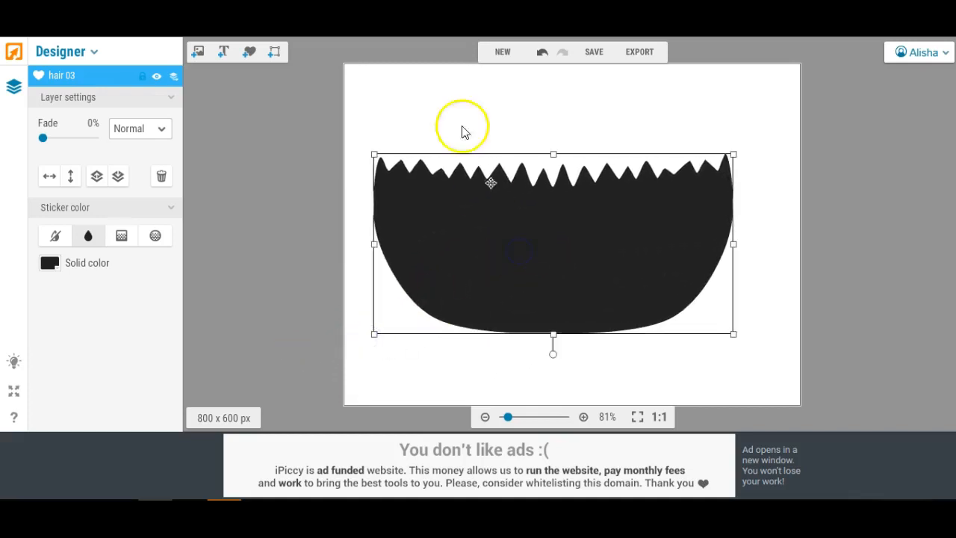
{"action": "left_click", "coordinate": [446, 97]}
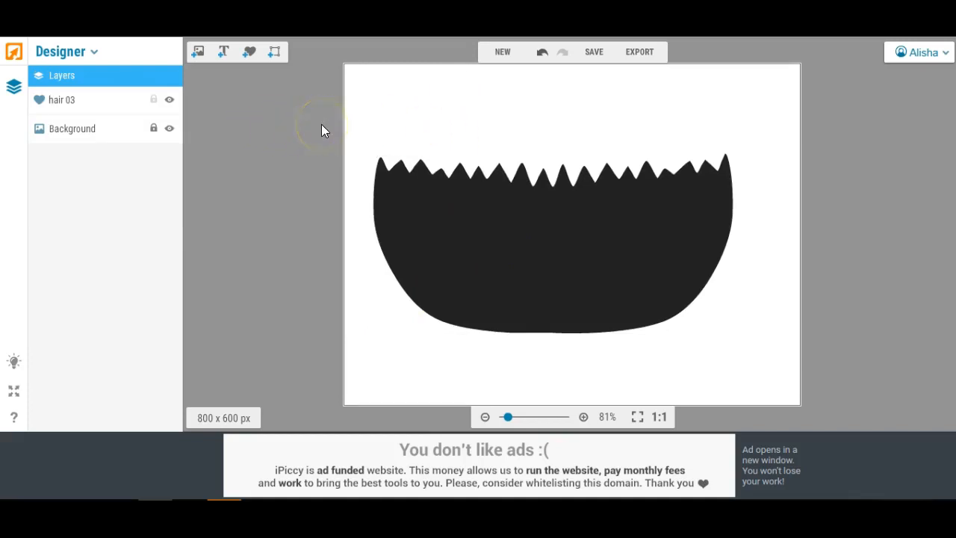
- Place the uploaded pink glitter texture on the canvas and stretch it to cover the whole black shape
{"action": "left_click", "coordinate": [198, 52]}
{"action": "left_click", "coordinate": [146, 147]}
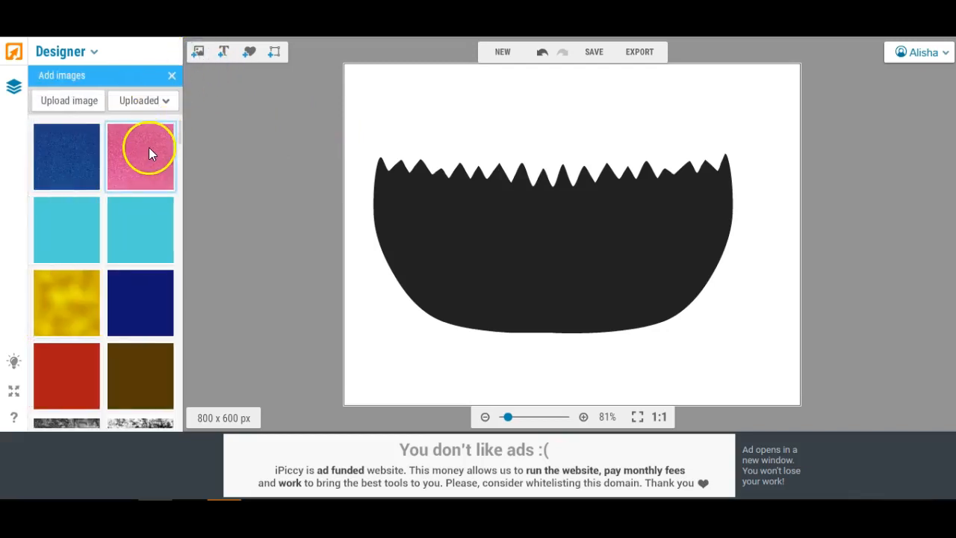
{"action": "left_click_drag", "start_coordinate": [165, 143], "coordinate": [416, 210]}
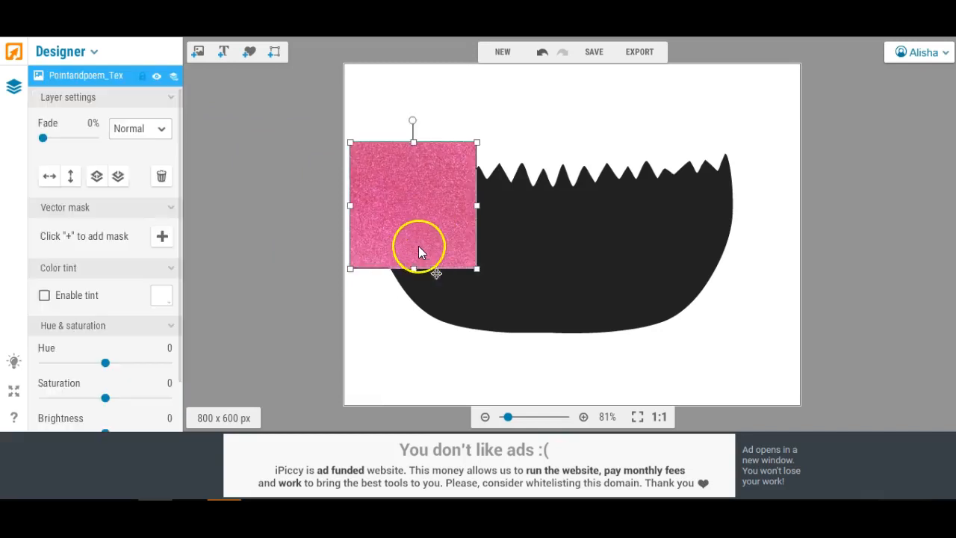
{"action": "left_click_drag", "start_coordinate": [413, 269], "coordinate": [412, 345]}
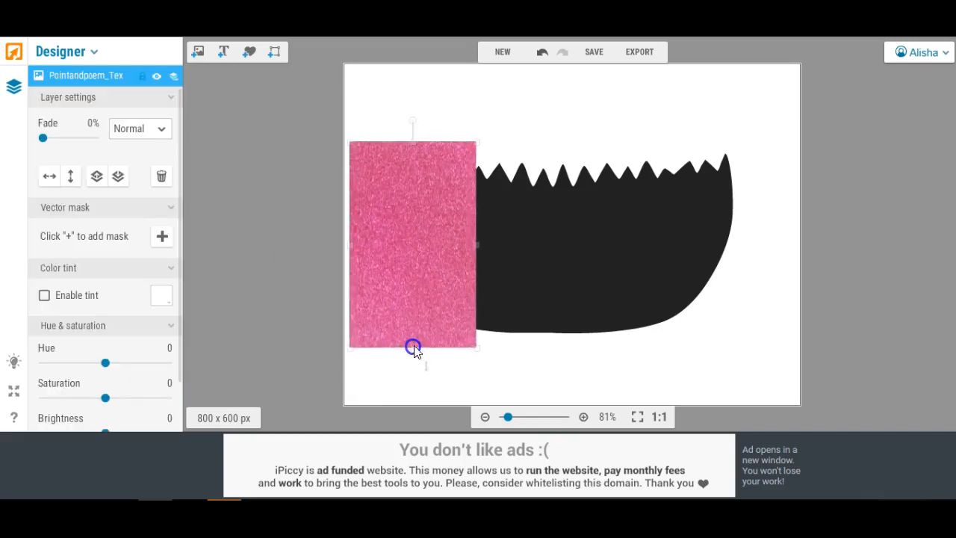
{"action": "left_click_drag", "start_coordinate": [477, 245], "coordinate": [795, 246]}
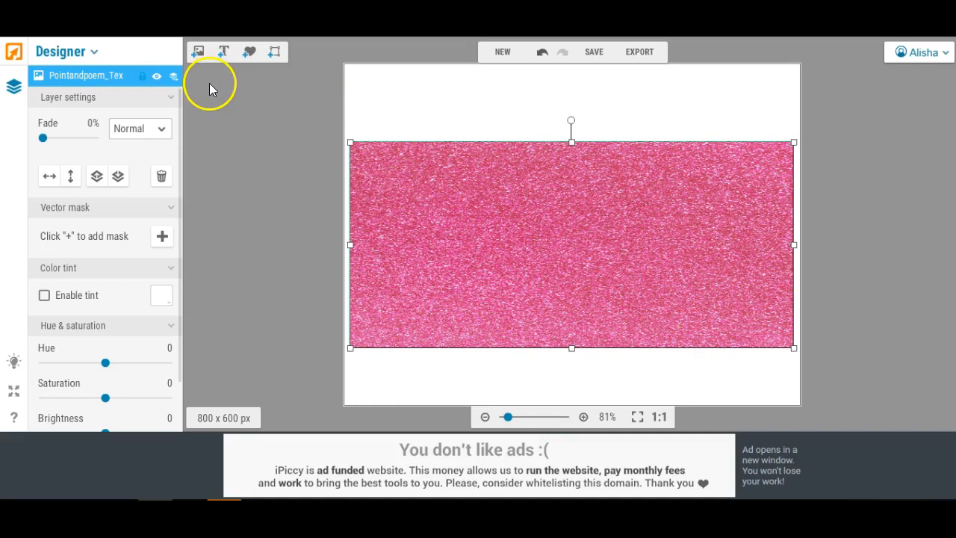
- Change the pink glitter layer's blend mode so the texture fills only the black shape
{"action": "left_click", "coordinate": [163, 129]}
{"action": "left_click", "coordinate": [149, 116]}
{"action": "left_click", "coordinate": [363, 112]}
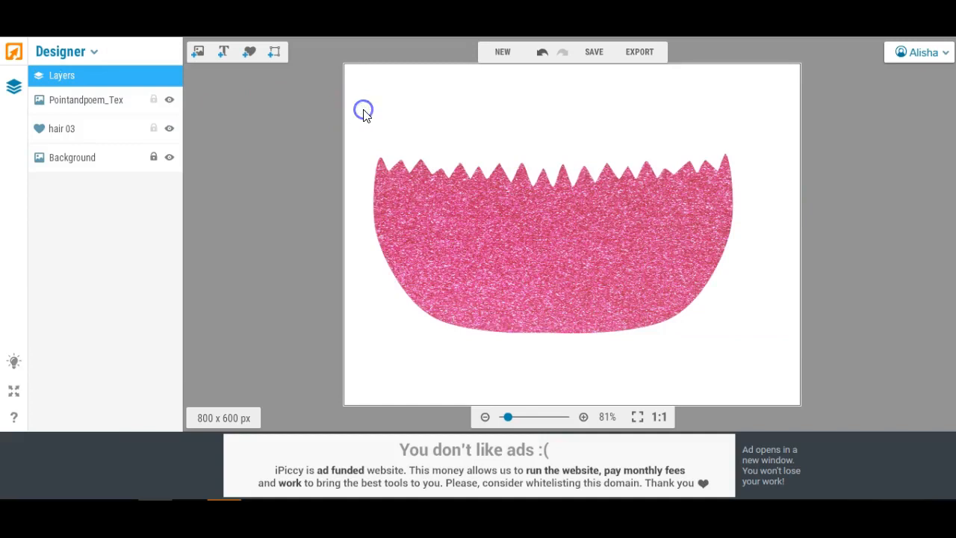
- Save the design to the Desktop as a JPG named pombre555 and return to the editor
{"action": "left_click", "coordinate": [594, 52]}
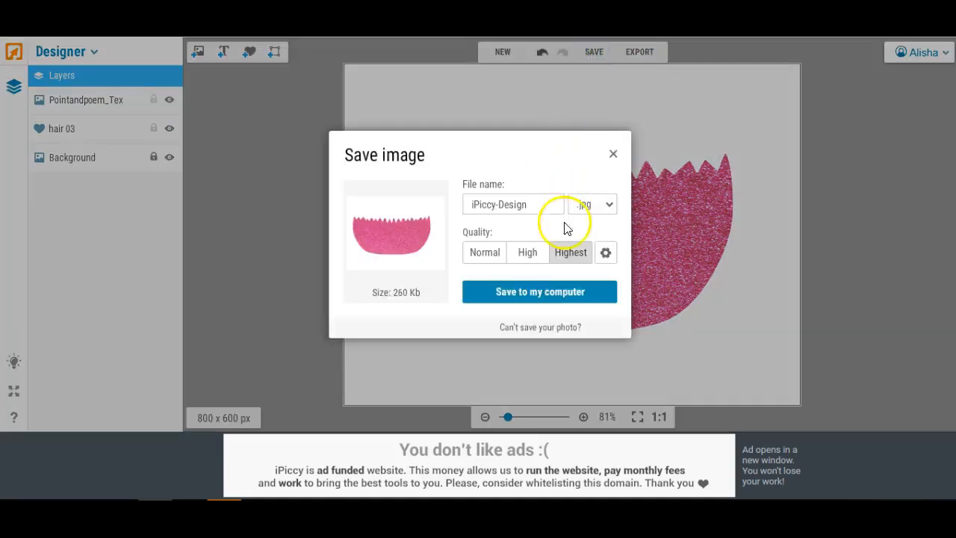
{"action": "left_click_drag", "start_coordinate": [527, 204], "coordinate": [416, 201]}
{"action": "type", "text": "pombre555"}
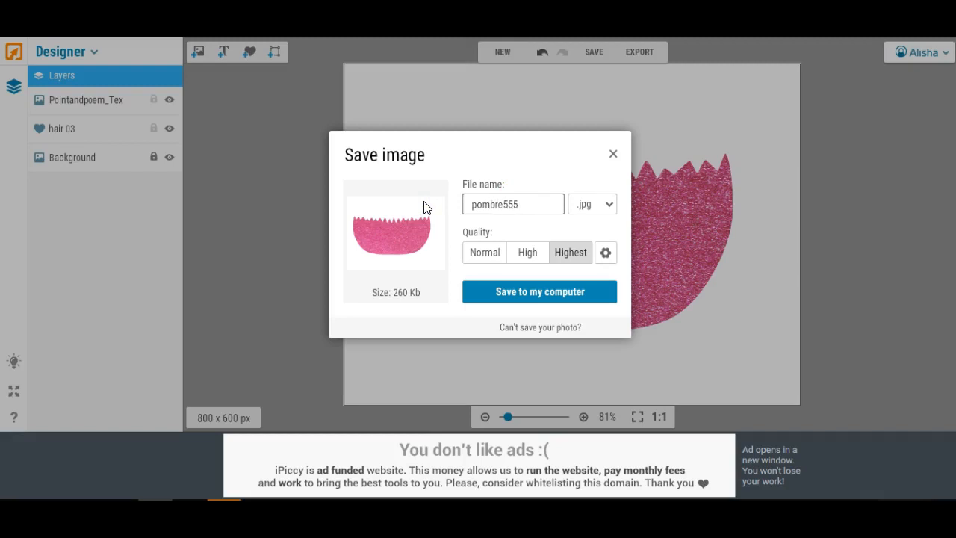
{"action": "left_click", "coordinate": [525, 291]}
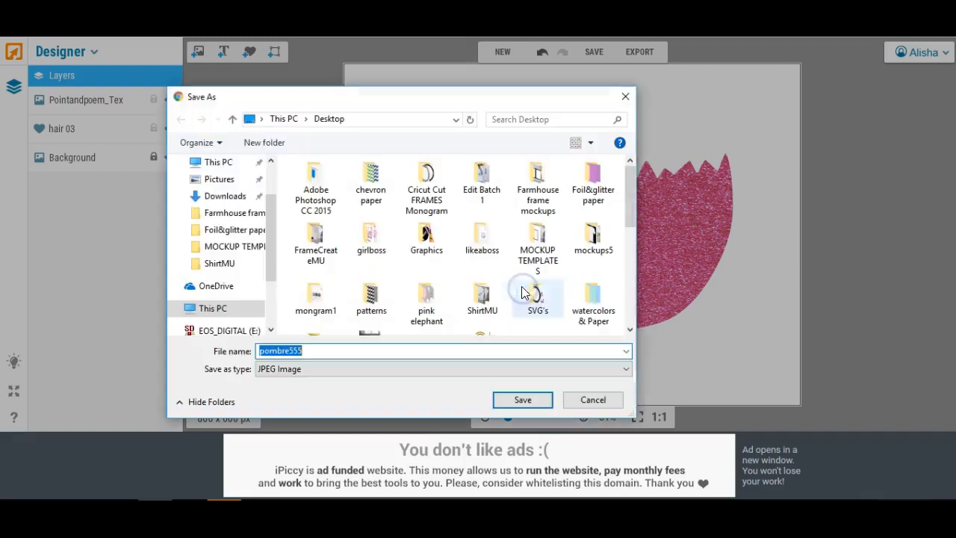
{"action": "scroll", "coordinate": [269, 179], "scroll_direction": "up", "scroll_amount": 2}
{"action": "left_click", "coordinate": [220, 190]}
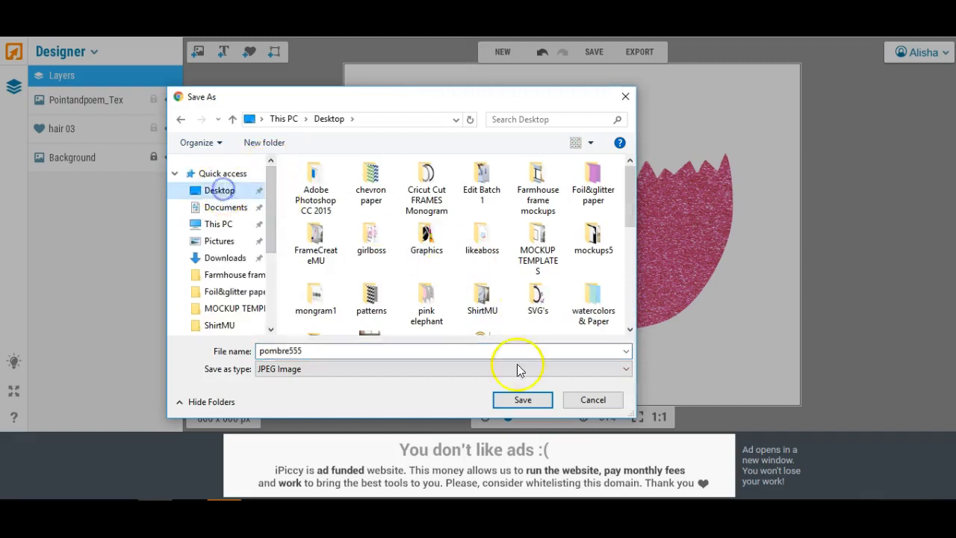
{"action": "left_click", "coordinate": [518, 400]}
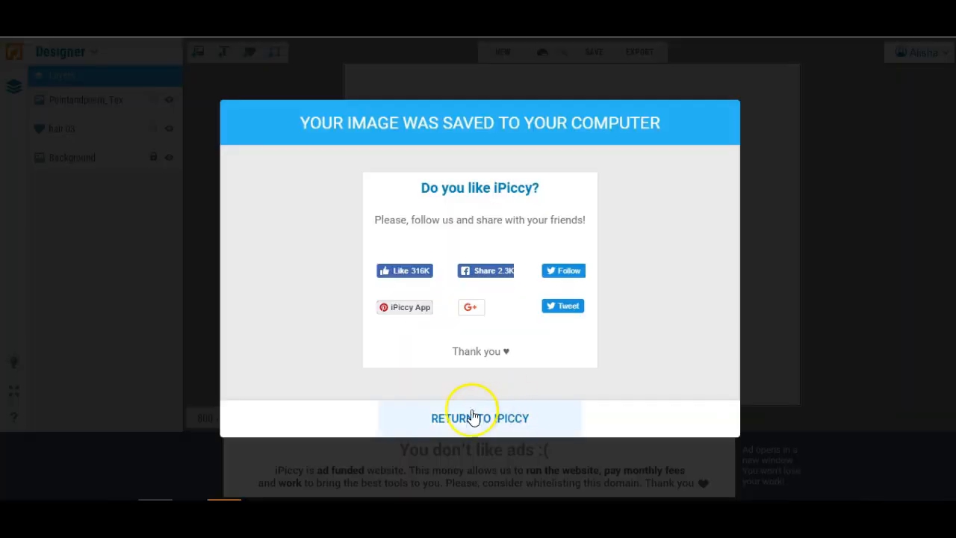
{"action": "left_click", "coordinate": [466, 419]}
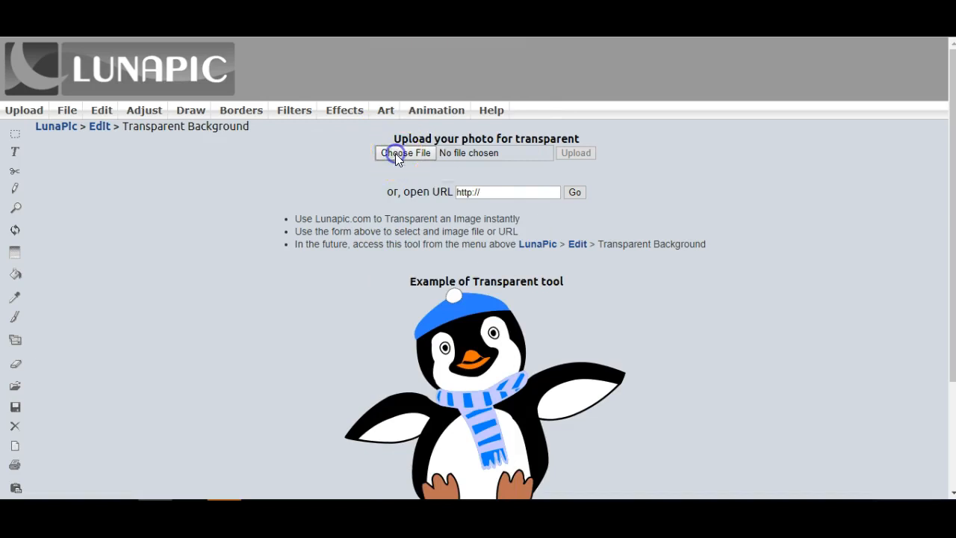
- In LunaPic's Transparent Background tool, upload the pombre555 image from the Desktop
{"action": "left_click", "coordinate": [396, 153]}
{"action": "left_click", "coordinate": [223, 162]}
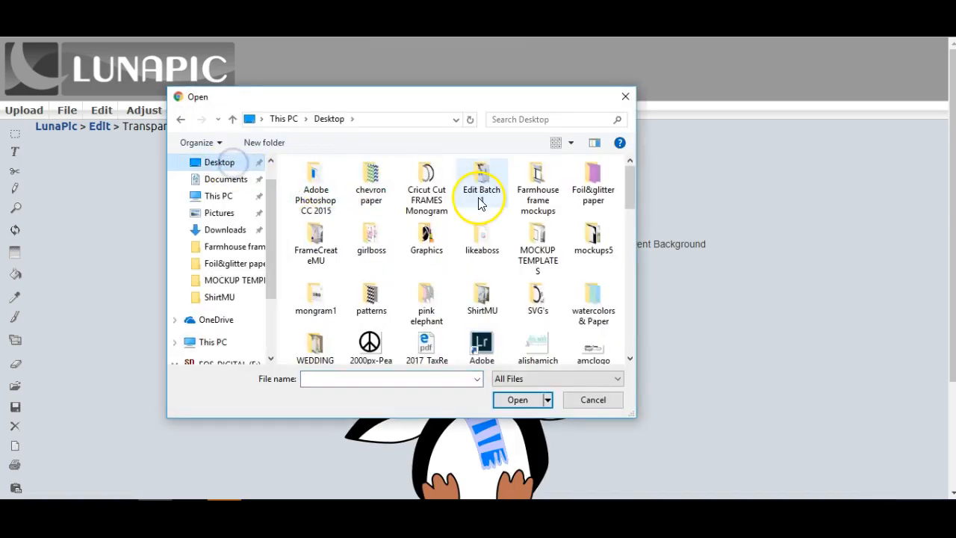
{"action": "scroll", "coordinate": [480, 203], "scroll_direction": "down", "scroll_amount": 6}
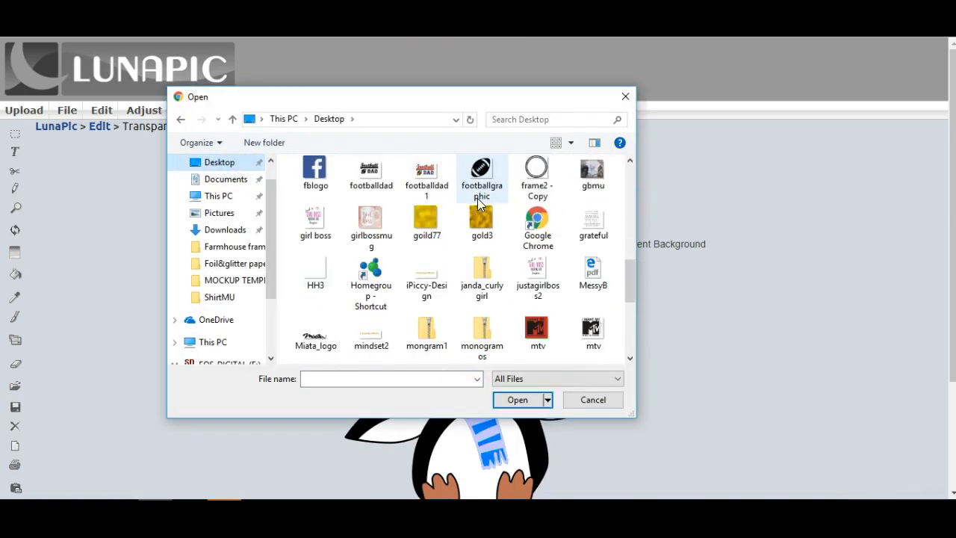
{"action": "scroll", "coordinate": [478, 198], "scroll_direction": "down", "scroll_amount": 3}
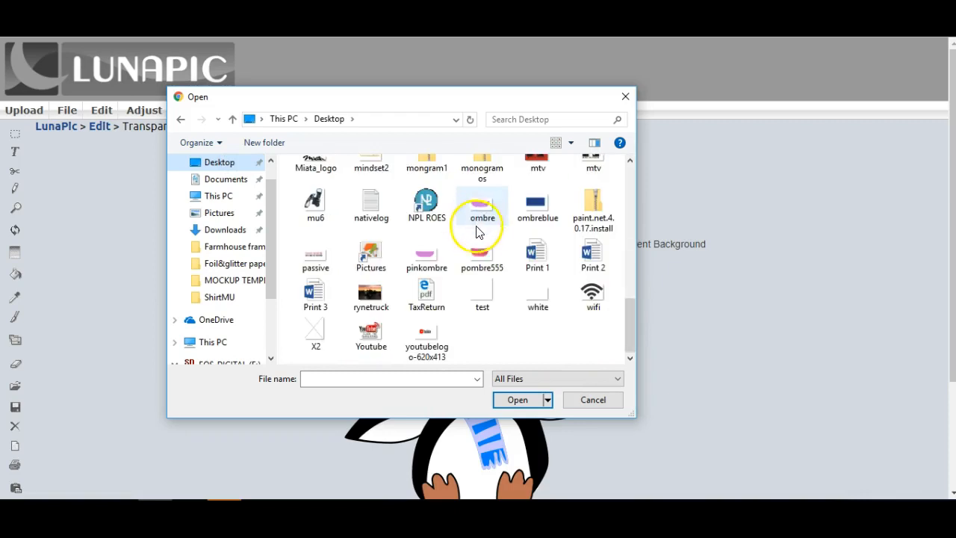
{"action": "left_click", "coordinate": [480, 257]}
{"action": "double_click", "coordinate": [479, 255]}
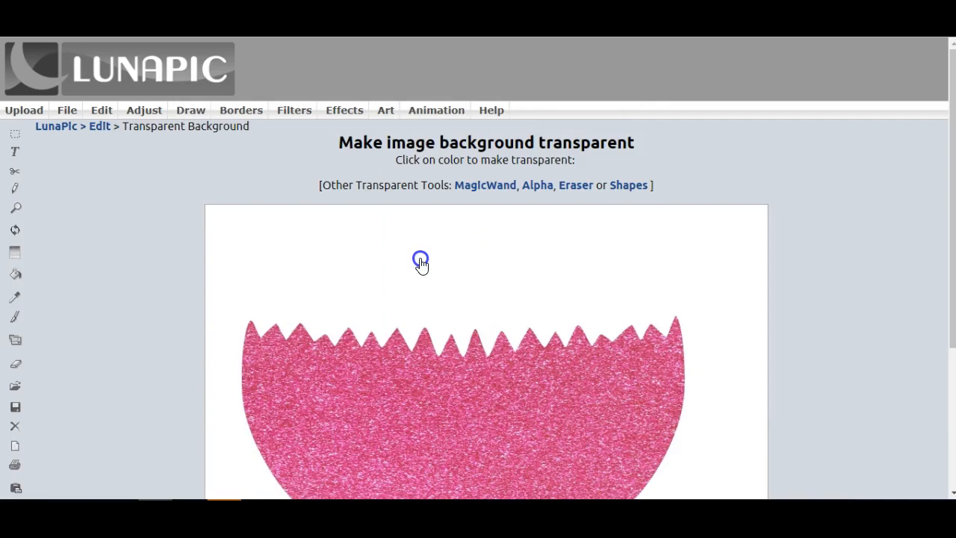
- Make the white background around the pink glitter shape transparent and apply the effect
{"action": "left_click", "coordinate": [420, 261]}
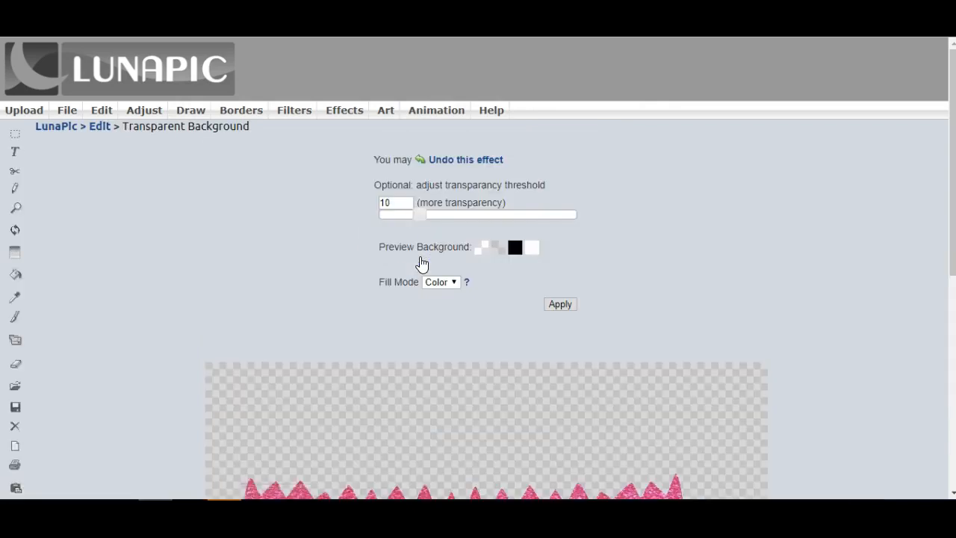
{"action": "scroll", "coordinate": [587, 287], "scroll_direction": "down", "scroll_amount": 3}
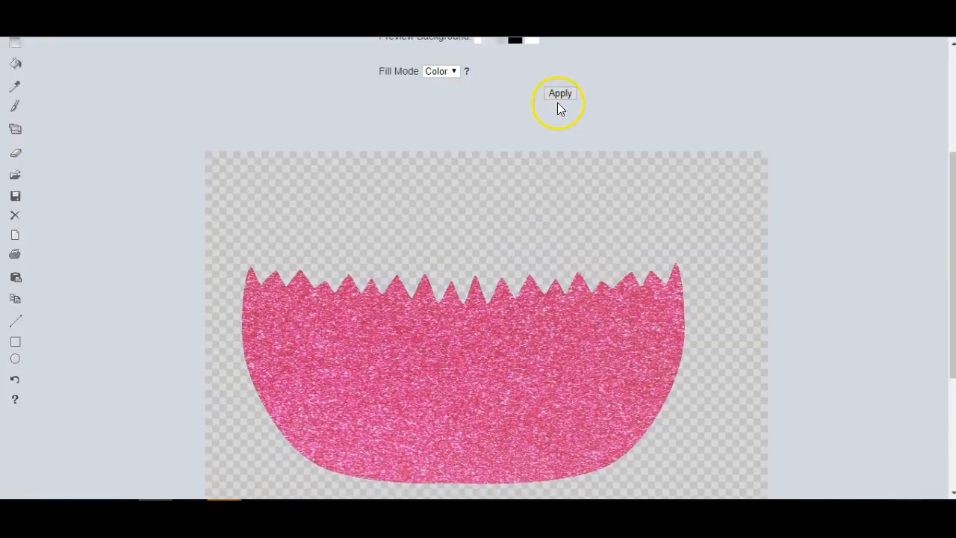
{"action": "scroll", "coordinate": [645, 217], "scroll_direction": "down", "scroll_amount": 3}
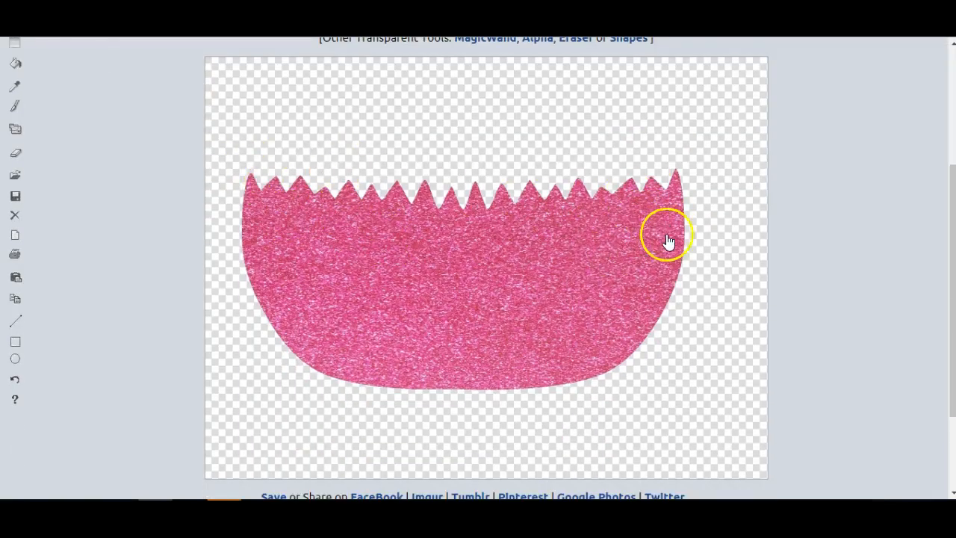
{"action": "scroll", "coordinate": [662, 245], "scroll_direction": "up", "scroll_amount": 2}
{"action": "scroll", "coordinate": [650, 243], "scroll_direction": "down", "scroll_amount": 1}
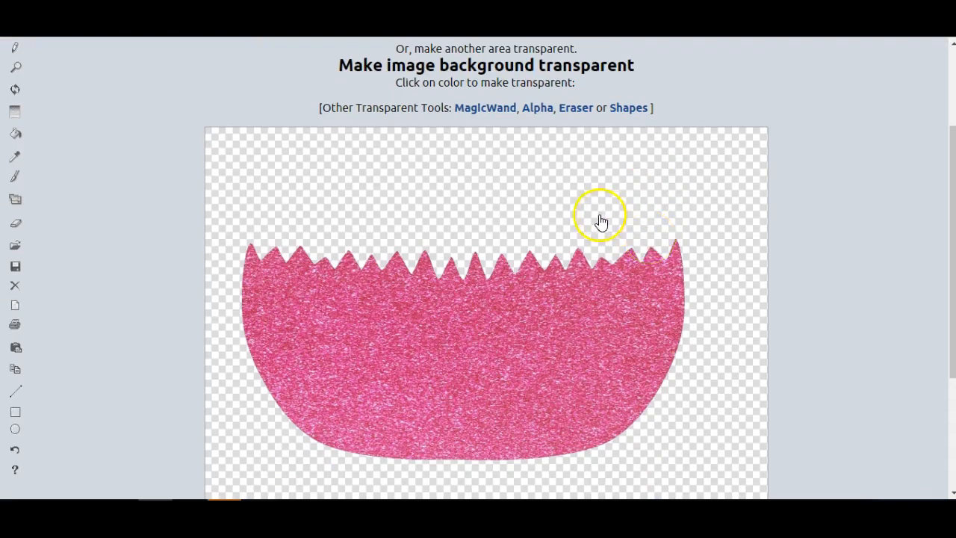
{"action": "scroll", "coordinate": [578, 228], "scroll_direction": "up", "scroll_amount": 1}
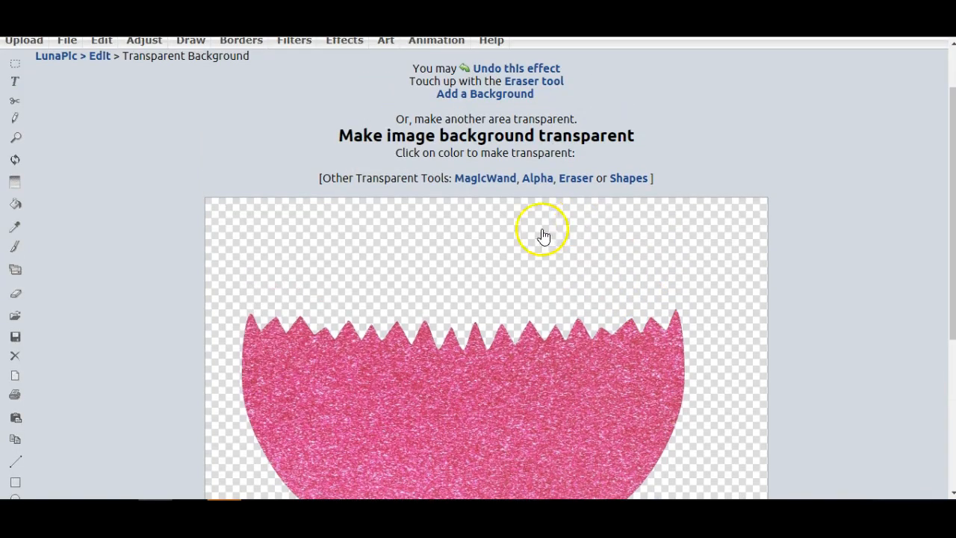
{"action": "scroll", "coordinate": [577, 224], "scroll_direction": "up", "scroll_amount": 1}
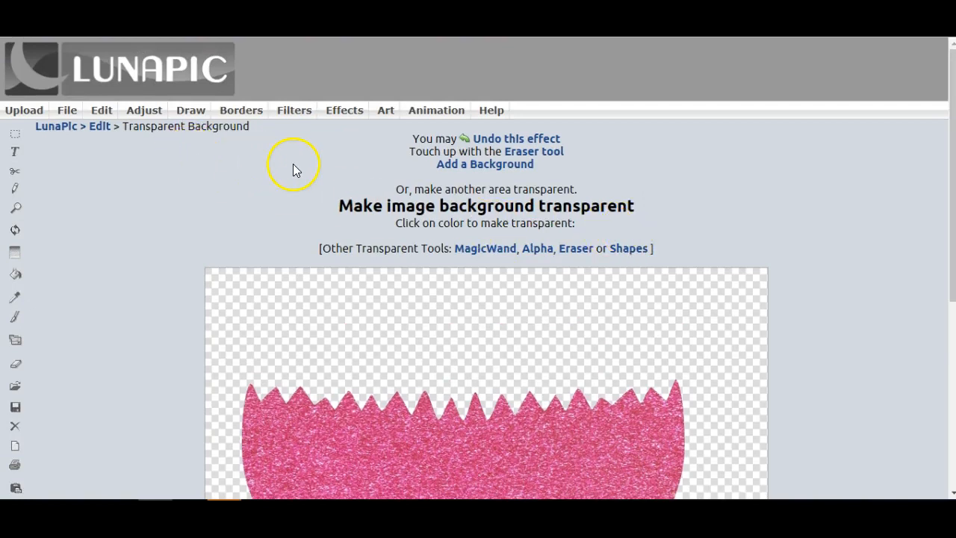
- Save the transparent glitter image to the computer as a PNG
{"action": "mouse_move", "coordinate": [67, 110]}
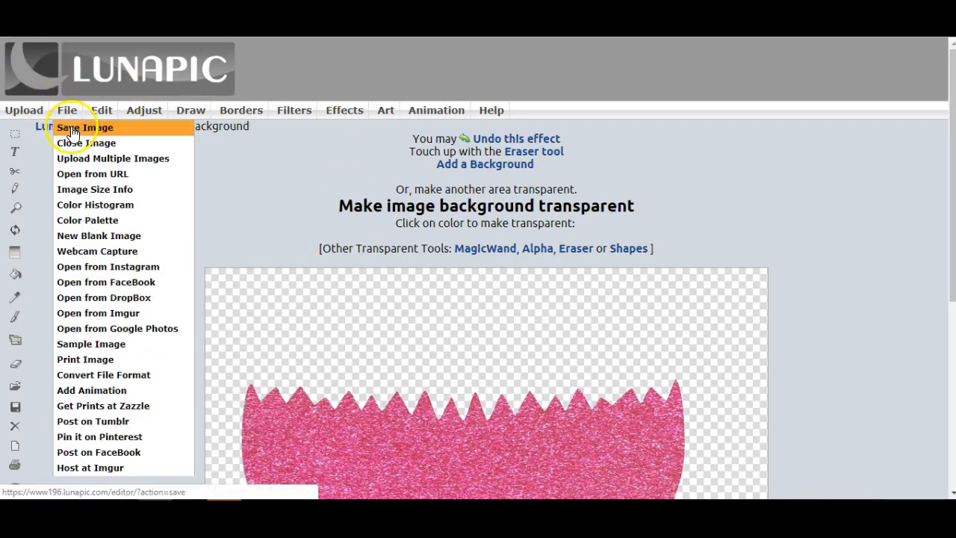
{"action": "left_click", "coordinate": [71, 129]}
{"action": "left_click", "coordinate": [484, 187]}
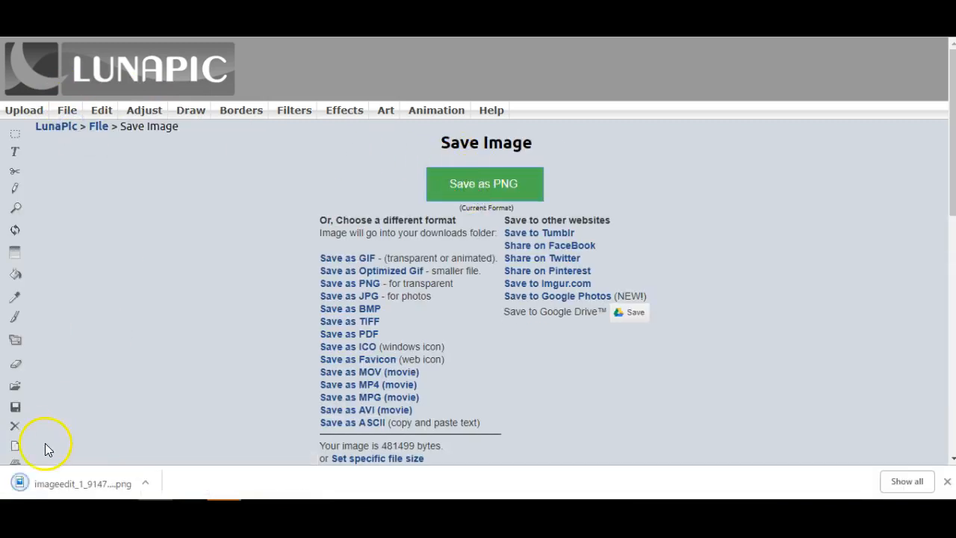
- Open the downloaded transparent PNG and save a copy to the Desktop as pinkombre.png, replacing the existing file
{"action": "left_click", "coordinate": [48, 483]}
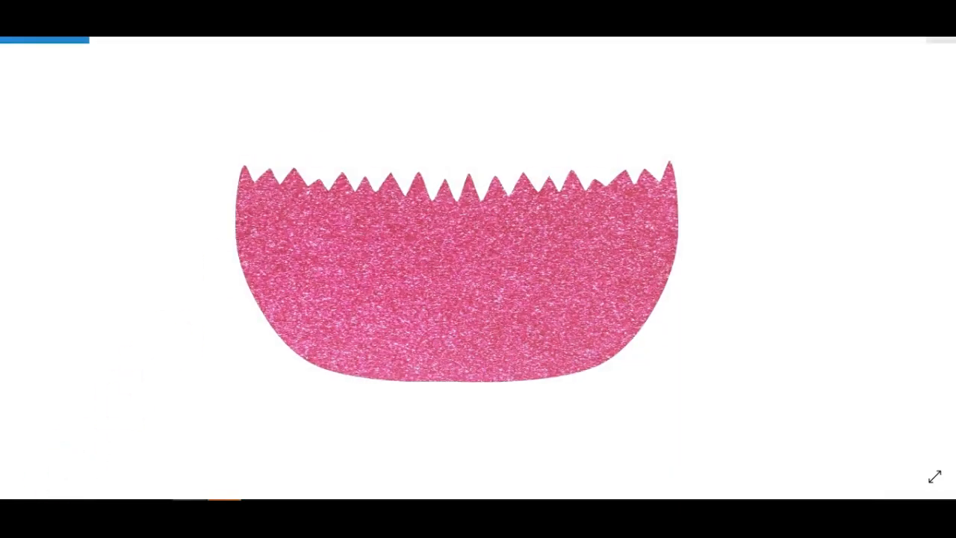
{"action": "left_click", "coordinate": [941, 39]}
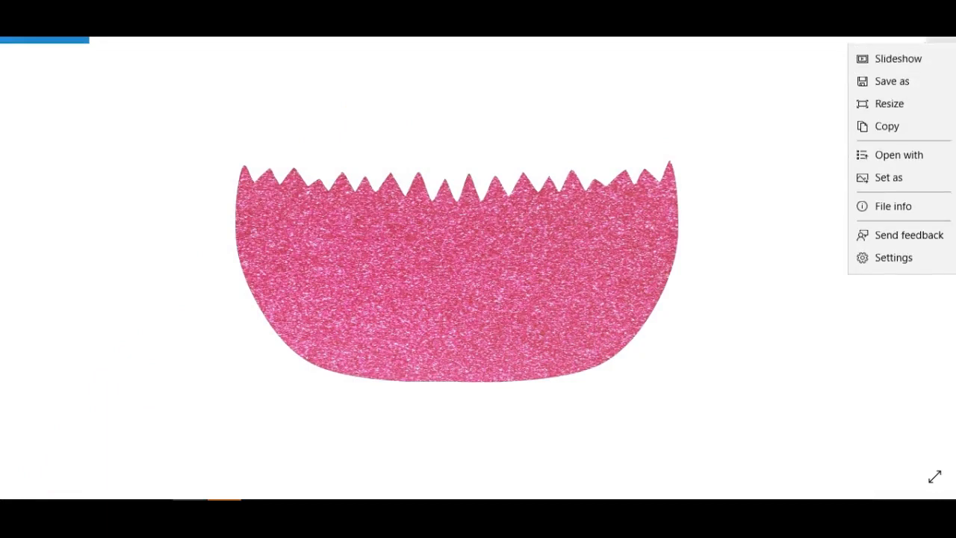
{"action": "left_click", "coordinate": [904, 83]}
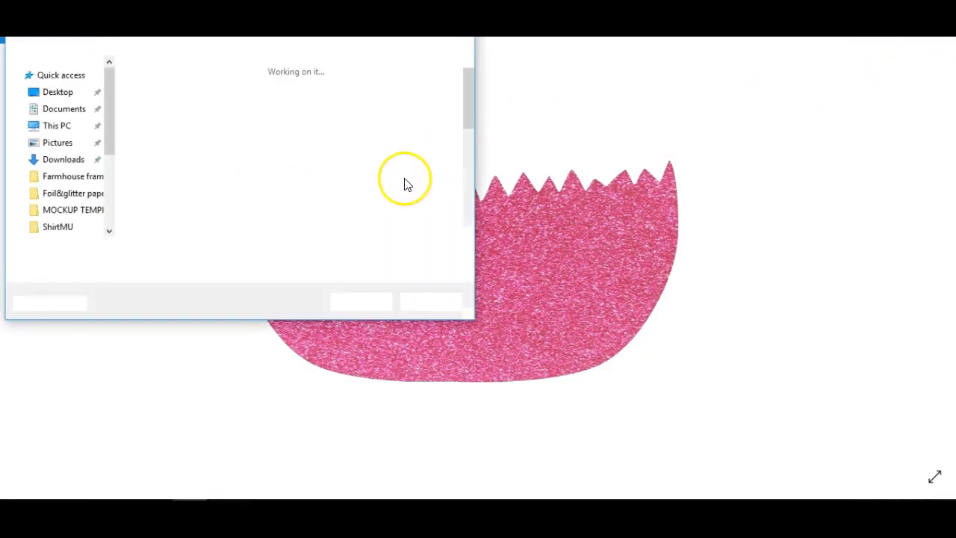
{"action": "key", "text": "BackSpace"}
{"action": "type", "text": "pi"}
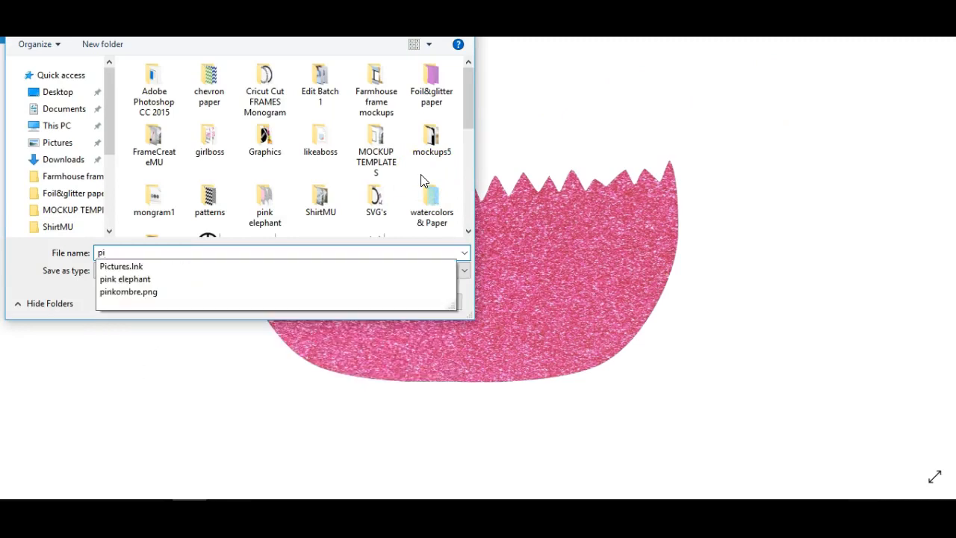
{"action": "key", "text": "BackSpace"}
{"action": "type", "text": "ink"}
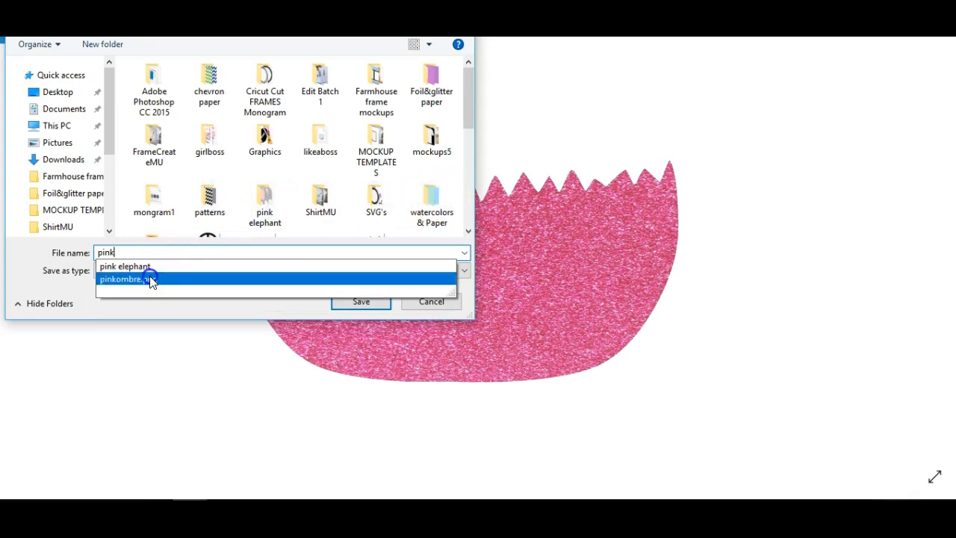
{"action": "left_click", "coordinate": [150, 279]}
{"action": "left_click", "coordinate": [346, 302]}
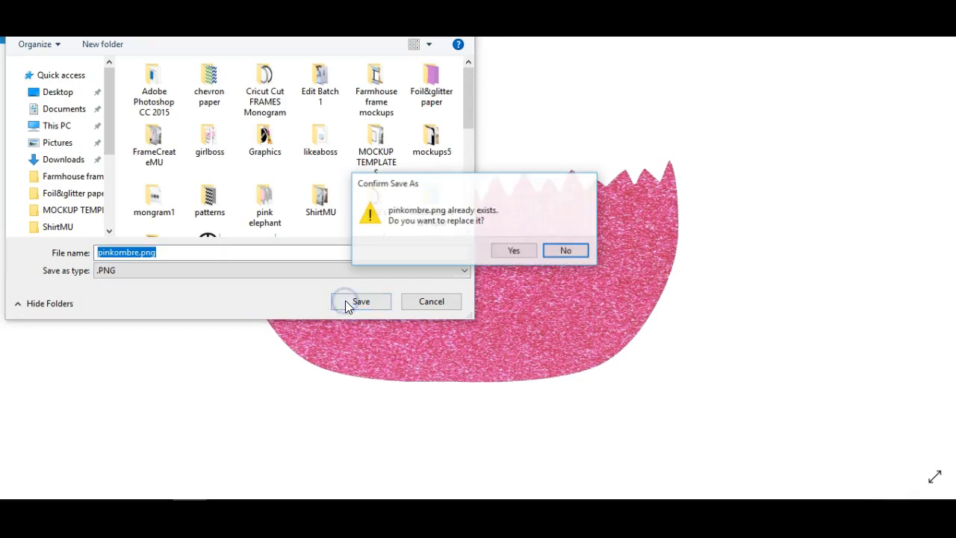
{"action": "left_click", "coordinate": [514, 250]}
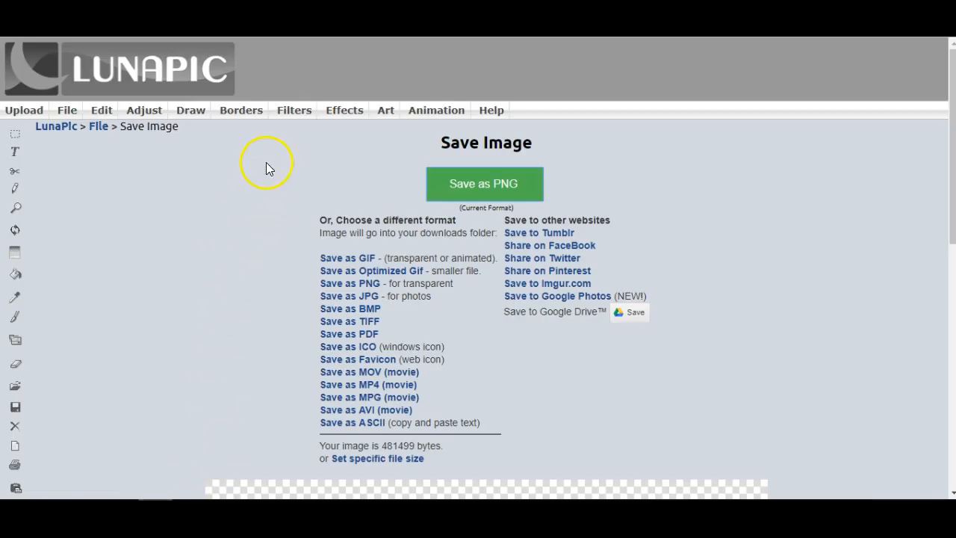
- Switch to iPiccy, discard the current design and create a new white 850 x 720 px canvas
{"action": "mouse_move", "coordinate": [294, 110]}
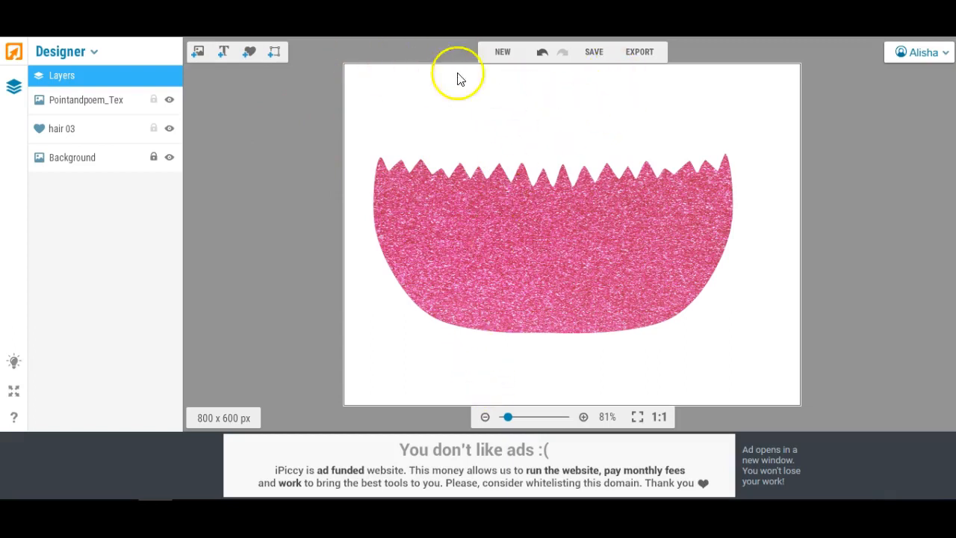
{"action": "left_click", "coordinate": [499, 53]}
{"action": "left_click", "coordinate": [579, 272]}
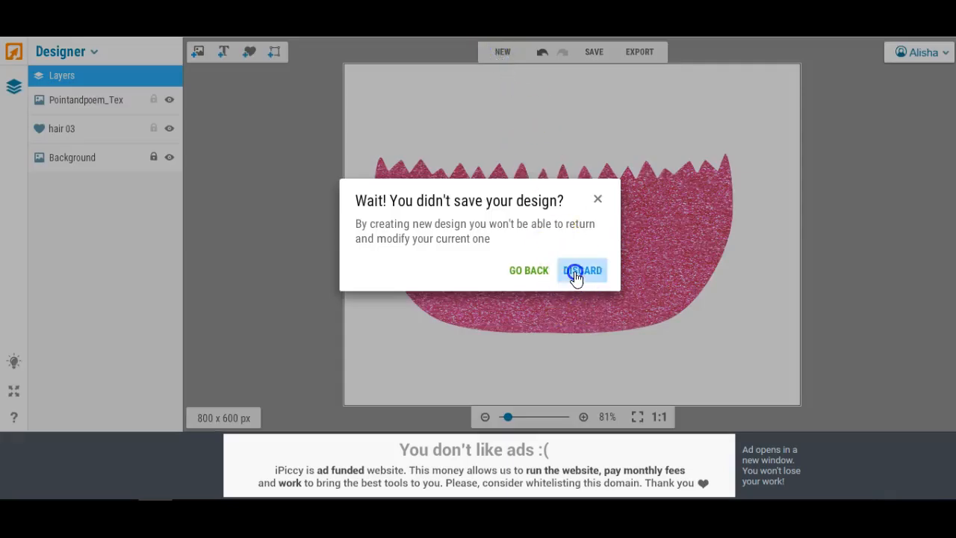
{"action": "double_click", "coordinate": [527, 186]}
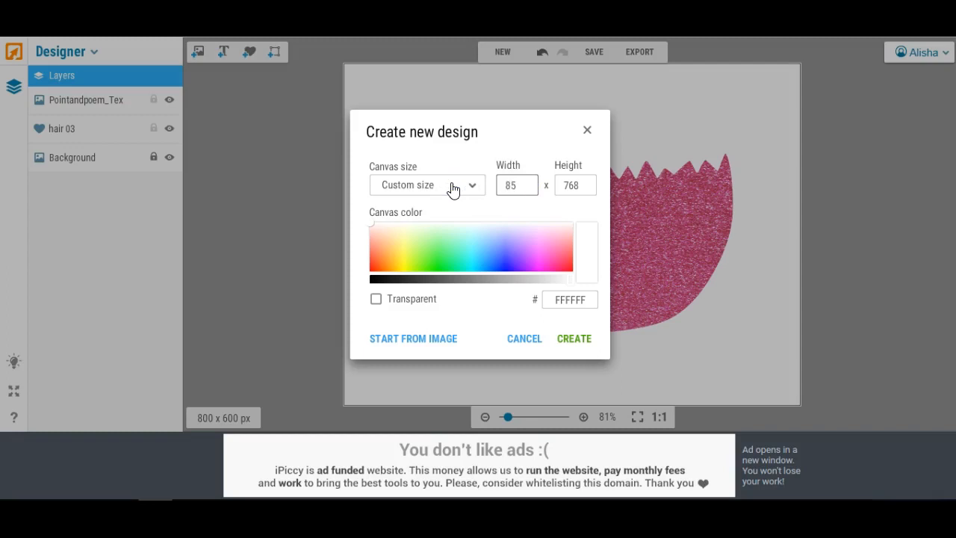
{"action": "double_click", "coordinate": [576, 186]}
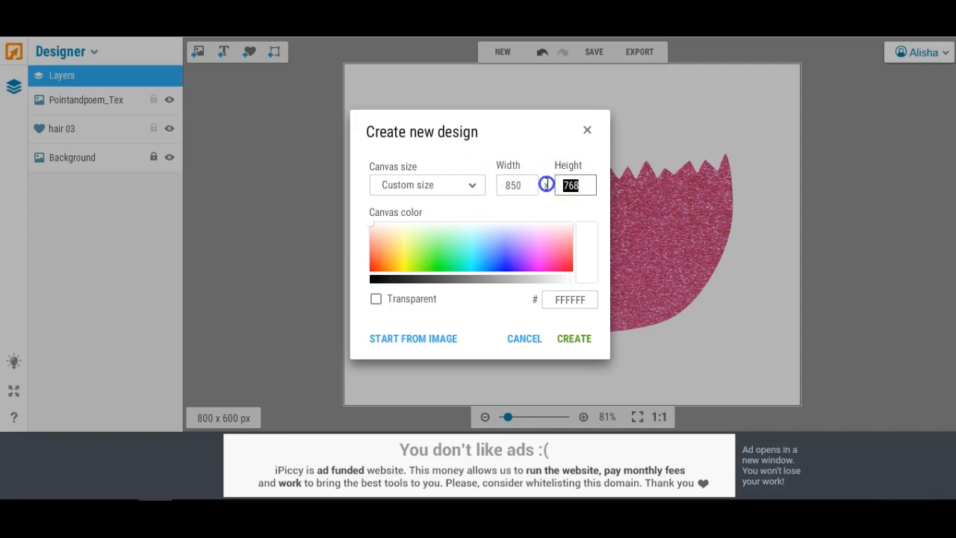
{"action": "type", "text": "720"}
{"action": "left_click", "coordinate": [572, 340]}
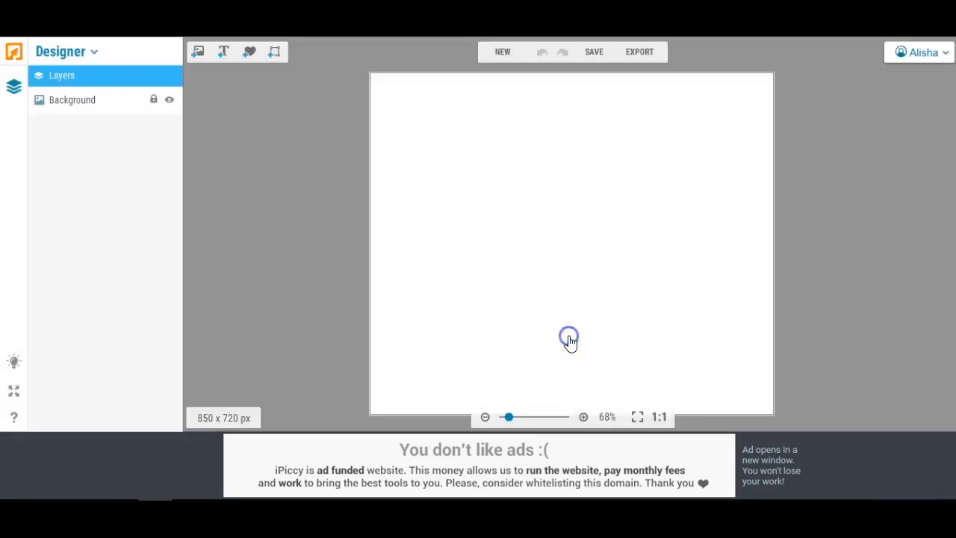
- Add a text layer in the upper middle of the canvas reading Ombre'
{"action": "left_click", "coordinate": [224, 54]}
{"action": "left_click_drag", "start_coordinate": [576, 219], "coordinate": [516, 202]}
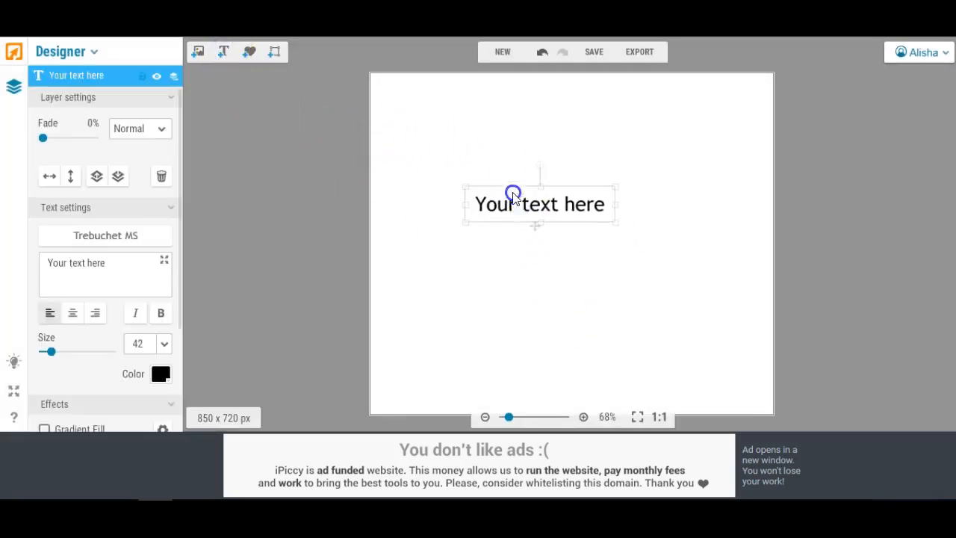
{"action": "left_click_drag", "start_coordinate": [113, 263], "coordinate": [10, 262]}
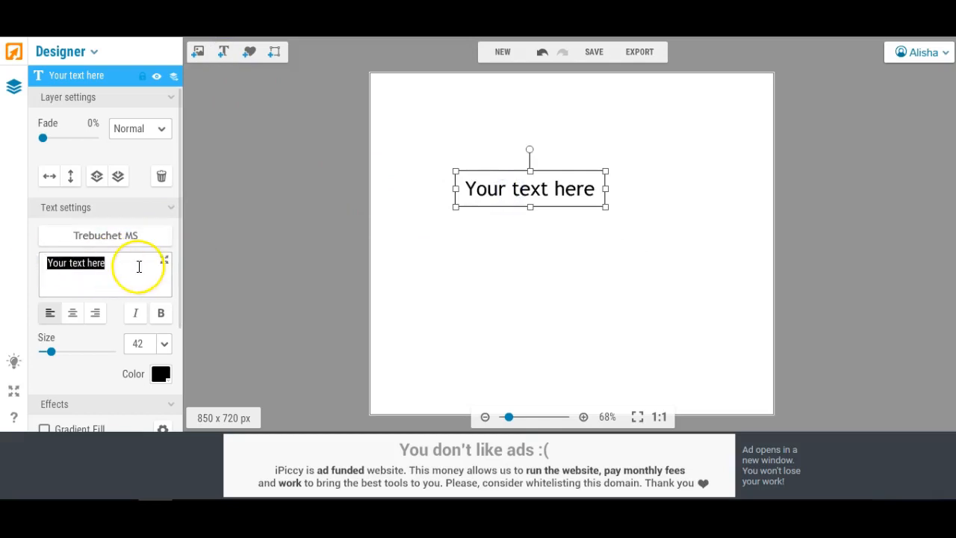
{"action": "type", "text": "Ombre"}
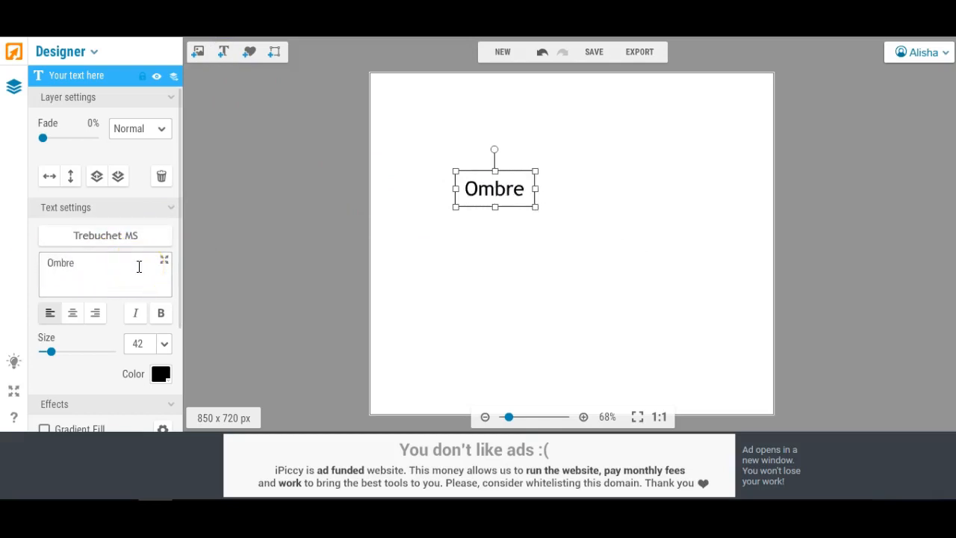
{"action": "type", "text": "'"}
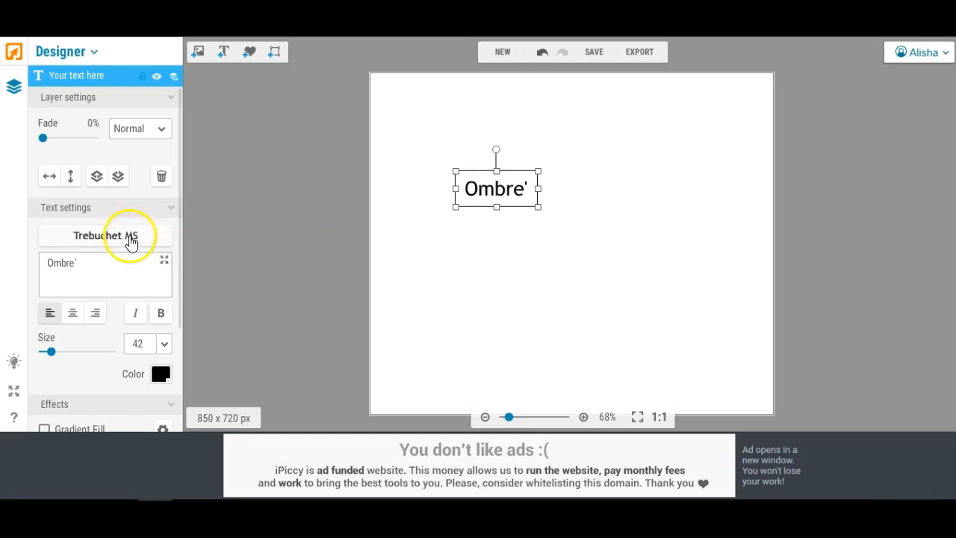
- Set the text's font to the local Magnolia Sky and make it bold
{"action": "left_click", "coordinate": [131, 241]}
{"action": "left_click", "coordinate": [149, 102]}
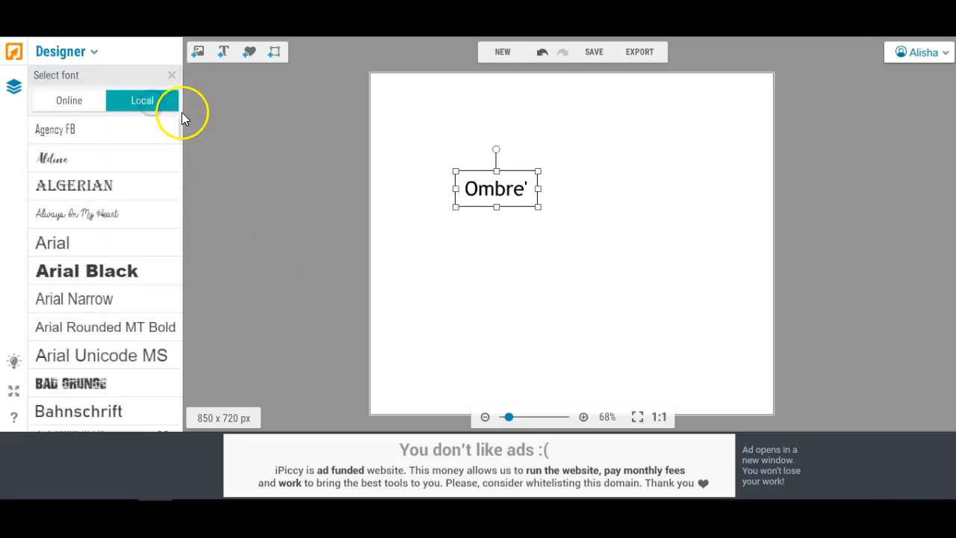
{"action": "left_click_drag", "start_coordinate": [182, 127], "coordinate": [184, 276]}
{"action": "left_click", "coordinate": [93, 238]}
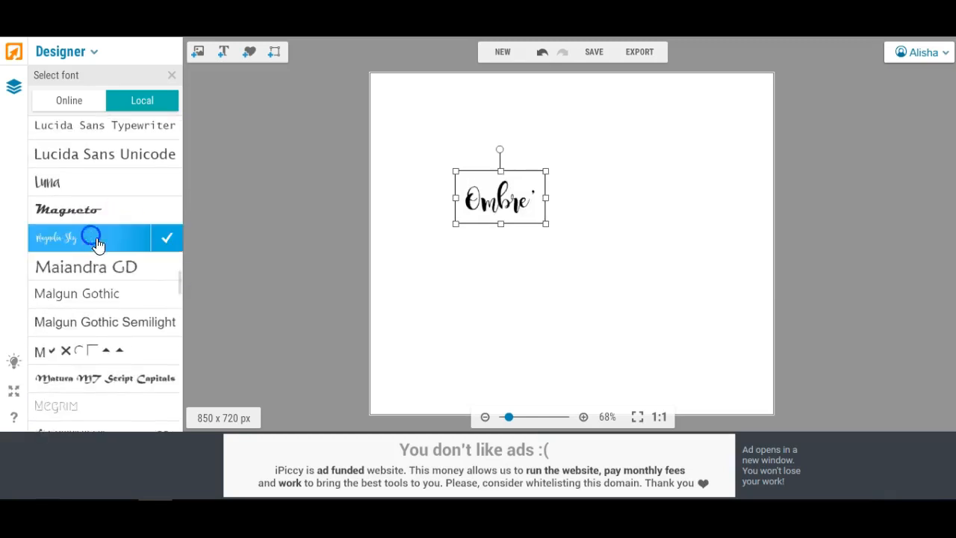
{"action": "left_click", "coordinate": [167, 237]}
{"action": "left_click", "coordinate": [160, 313]}
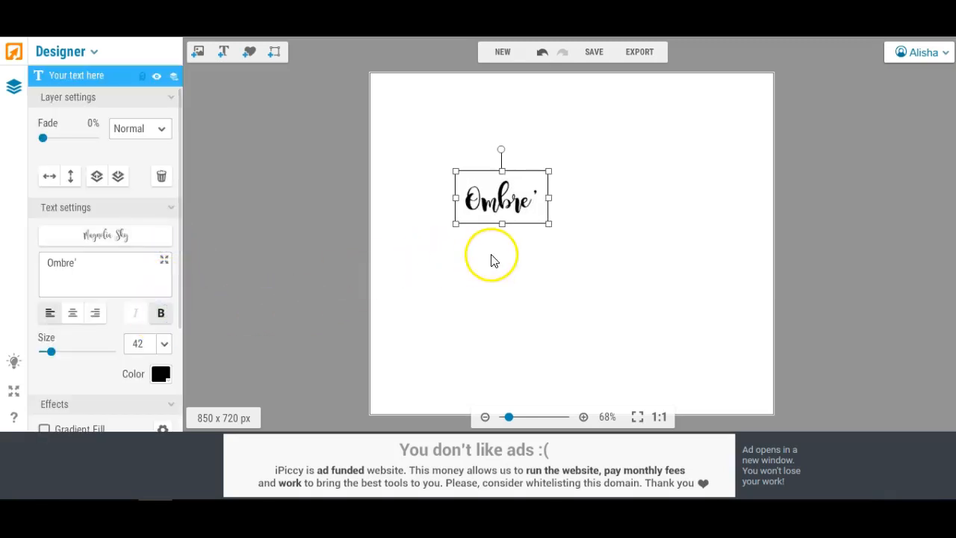
- Enlarge the Ombre' text to about size 235 and position it across the middle of the canvas
{"action": "left_click_drag", "start_coordinate": [546, 228], "coordinate": [740, 432]}
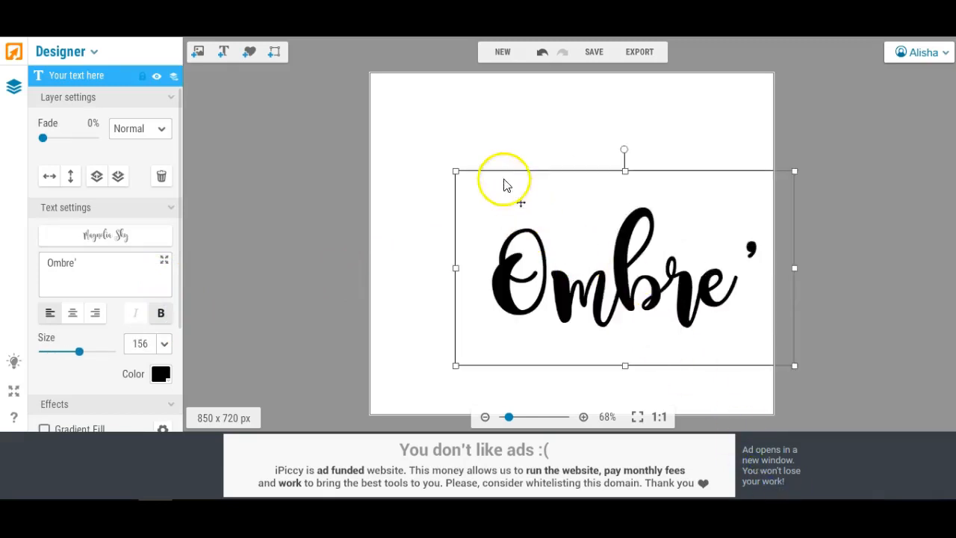
{"action": "left_click_drag", "start_coordinate": [455, 172], "coordinate": [336, 89]}
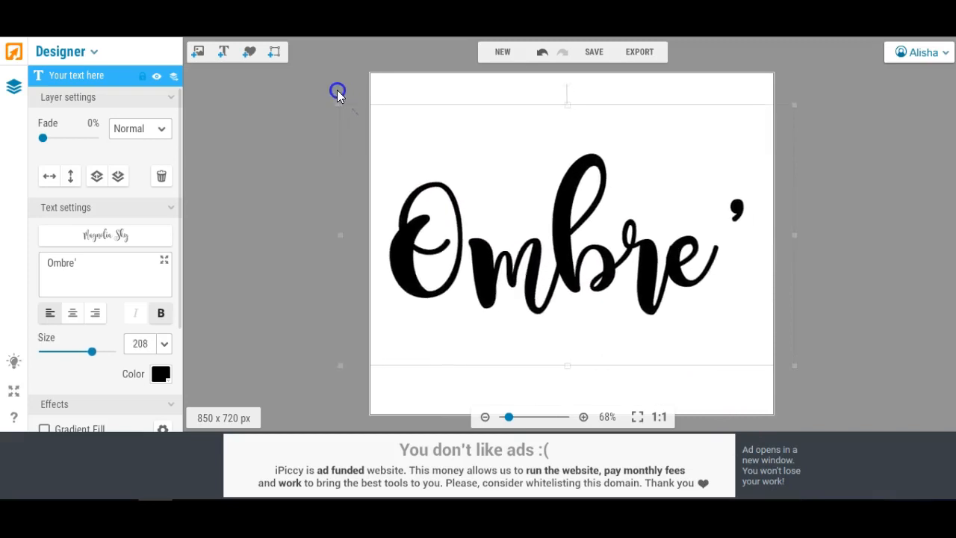
{"action": "left_click_drag", "start_coordinate": [560, 242], "coordinate": [565, 223]}
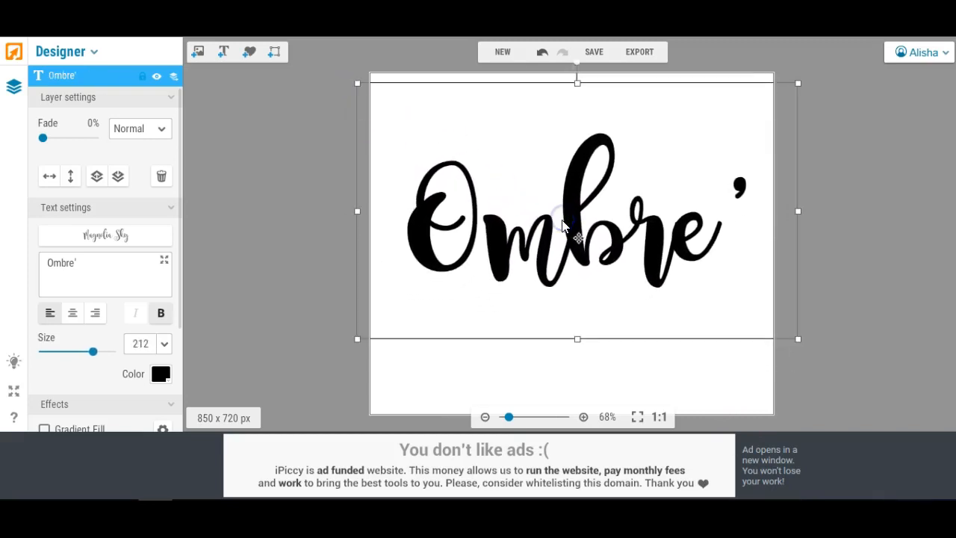
{"action": "left_click_drag", "start_coordinate": [357, 340], "coordinate": [307, 371]}
{"action": "mouse_move", "coordinate": [486, 299]}
{"action": "left_mouse_down"}
{"action": "mouse_move", "coordinate": [511, 298]}
{"action": "mouse_move", "coordinate": [503, 303]}
{"action": "left_mouse_up"}
{"action": "left_click", "coordinate": [271, 251]}
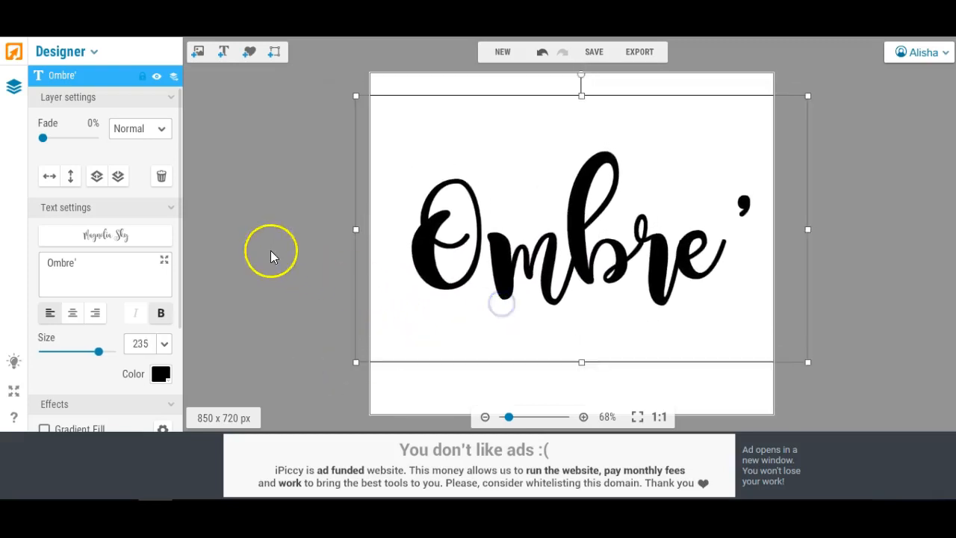
- Stretch the blue glitter image across the upper half of the Ombre' text and set its blend mode to Lighten
{"action": "left_click", "coordinate": [198, 57]}
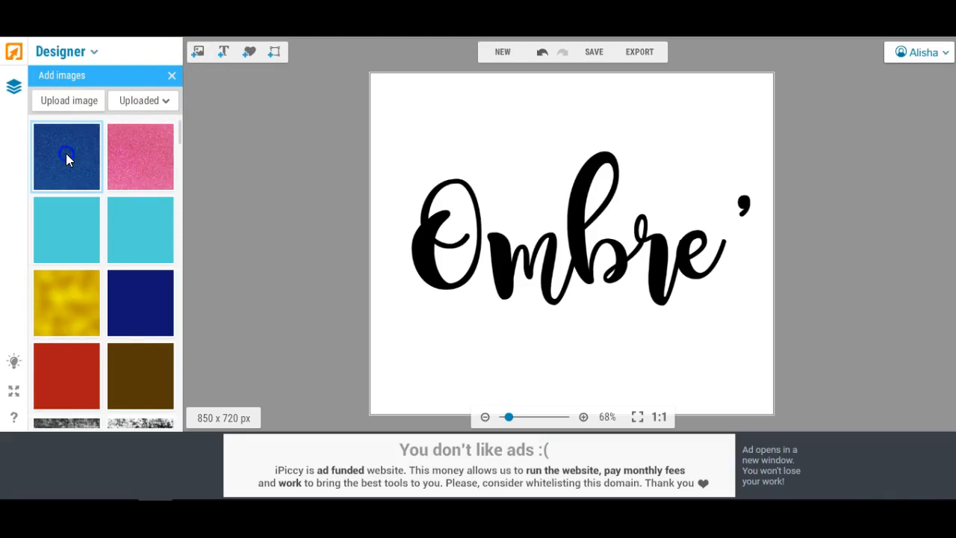
{"action": "left_click_drag", "start_coordinate": [71, 153], "coordinate": [446, 183]}
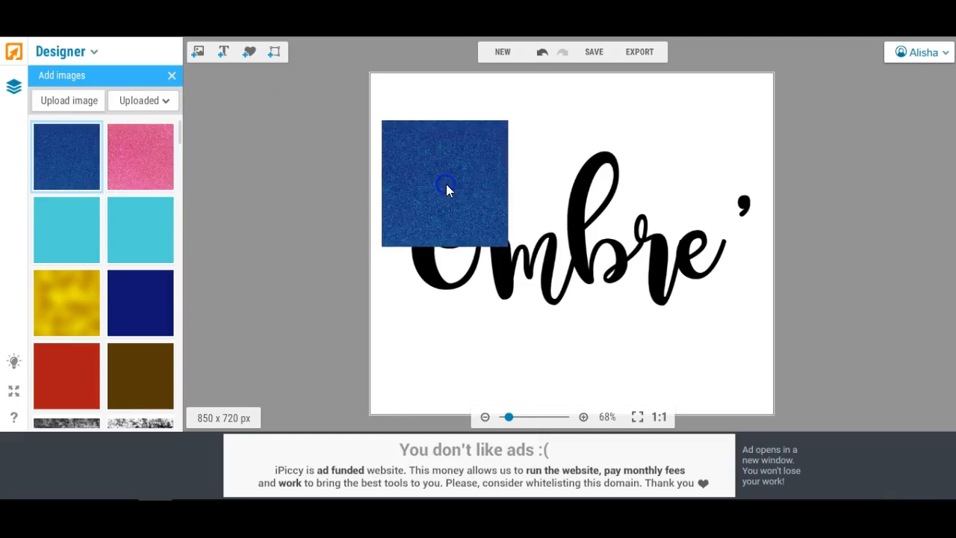
{"action": "left_click", "coordinate": [484, 188]}
{"action": "left_click_drag", "start_coordinate": [511, 191], "coordinate": [772, 192]}
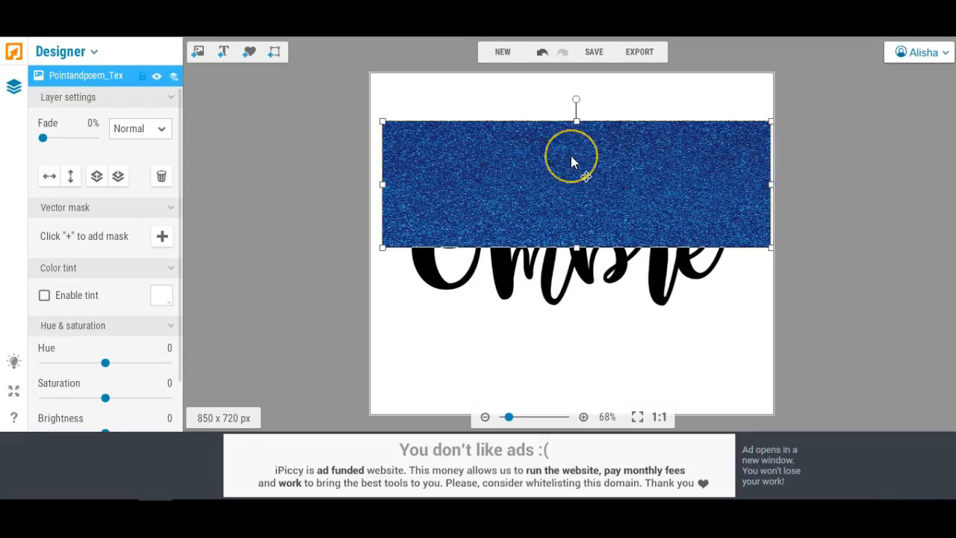
{"action": "left_click", "coordinate": [162, 129]}
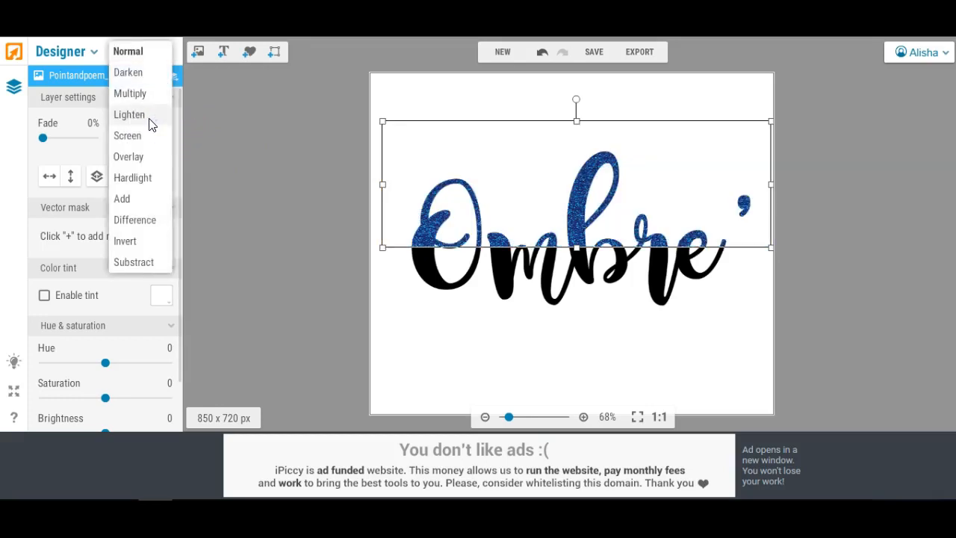
{"action": "left_click", "coordinate": [149, 118]}
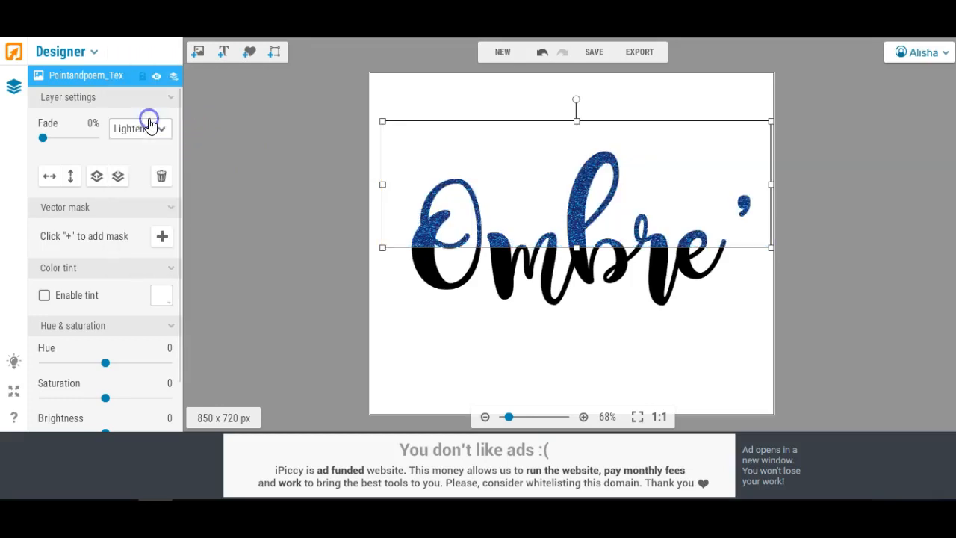
- Upload the pinkombre image from the Desktop and place it on the canvas below the text
{"action": "left_click", "coordinate": [199, 59]}
{"action": "left_click", "coordinate": [85, 101]}
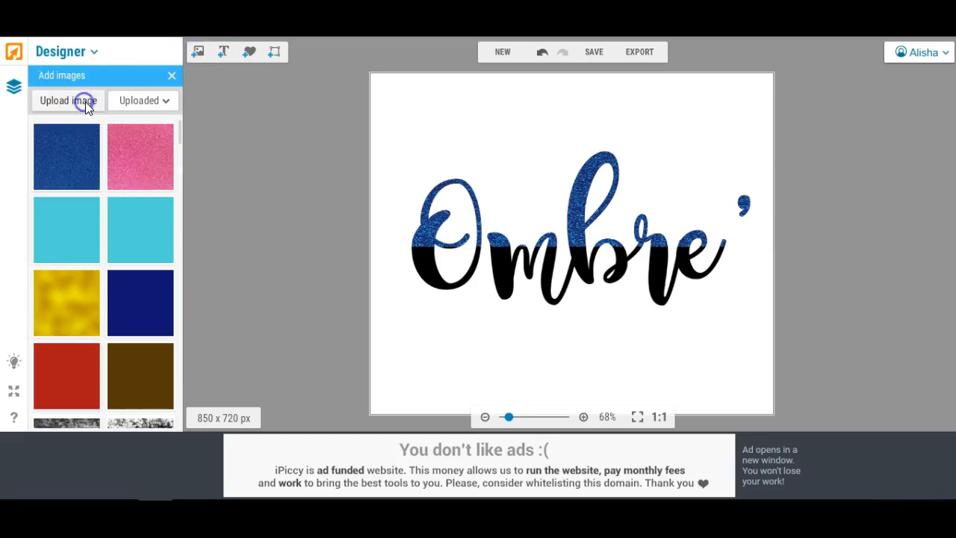
{"action": "left_click", "coordinate": [231, 162]}
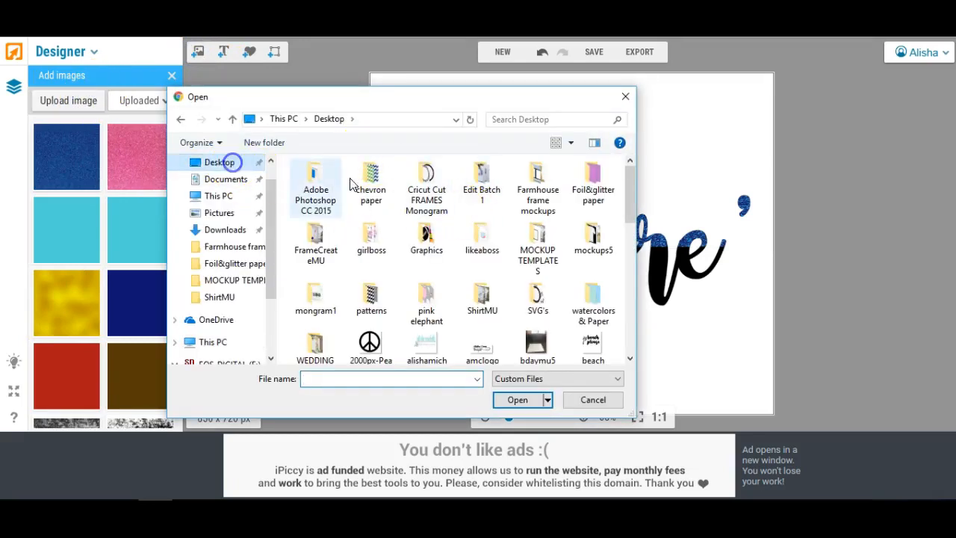
{"action": "scroll", "coordinate": [525, 225], "scroll_direction": "down", "scroll_amount": 6}
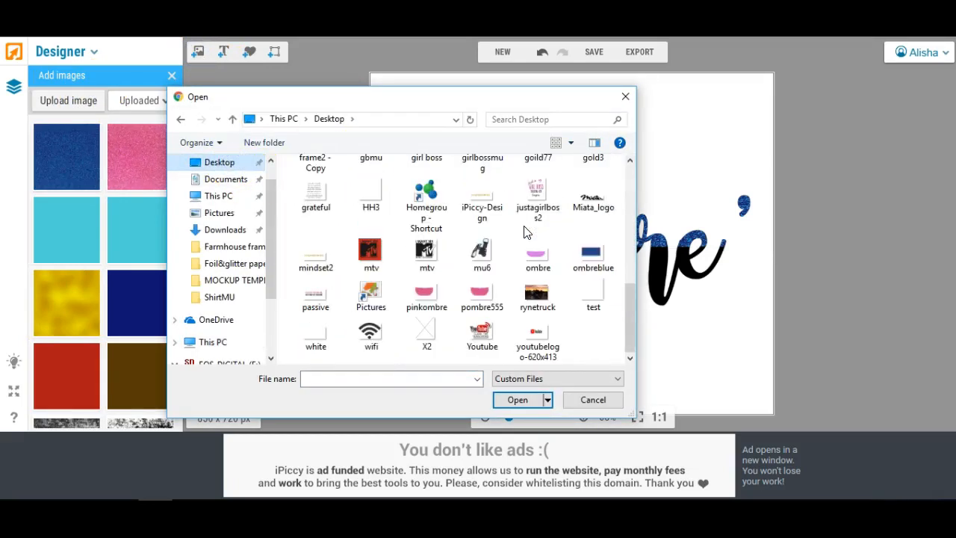
{"action": "left_click", "coordinate": [484, 291]}
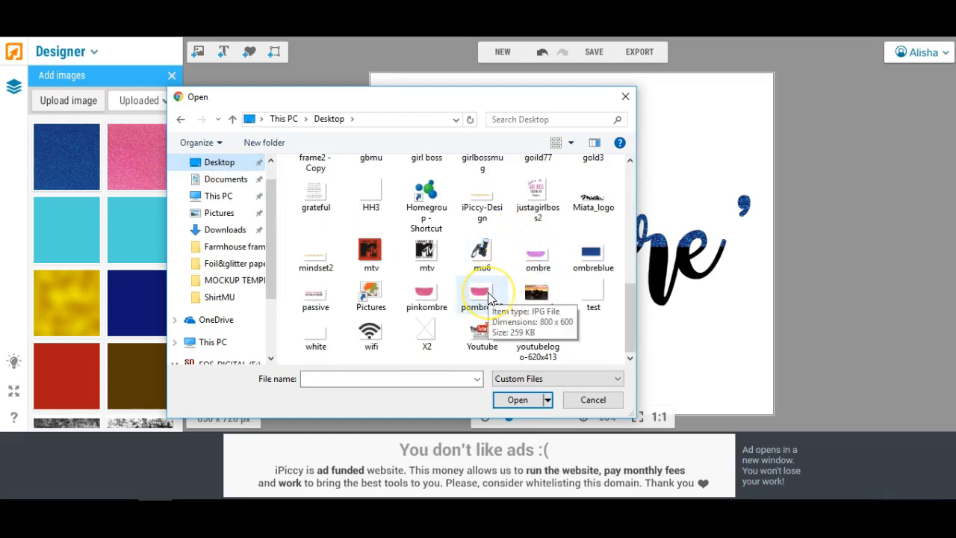
{"action": "left_click", "coordinate": [431, 297]}
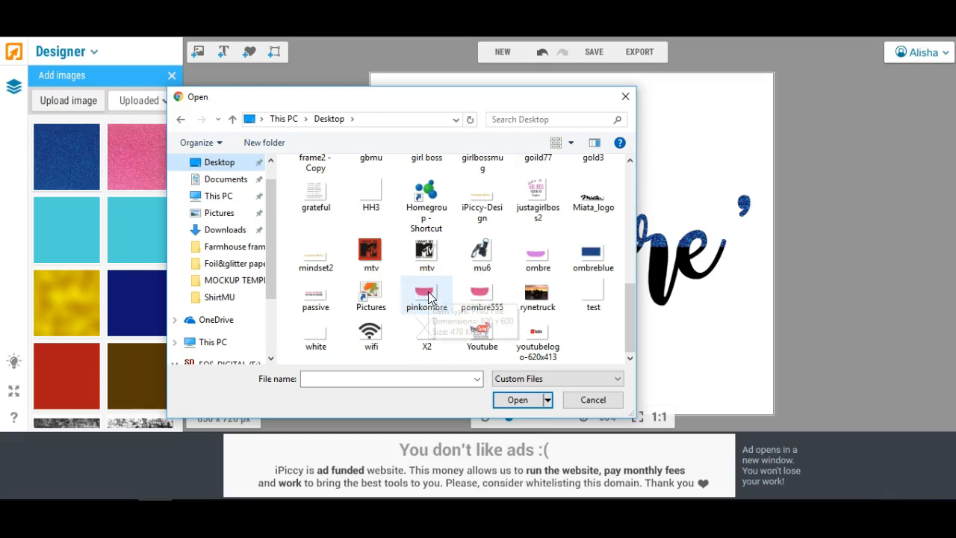
{"action": "double_click", "coordinate": [431, 297]}
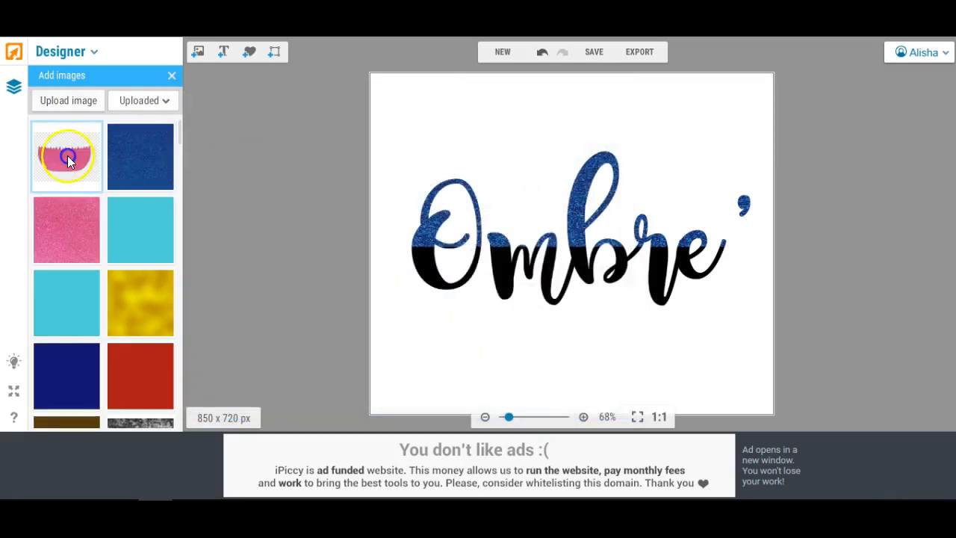
{"action": "left_click_drag", "start_coordinate": [64, 156], "coordinate": [451, 379]}
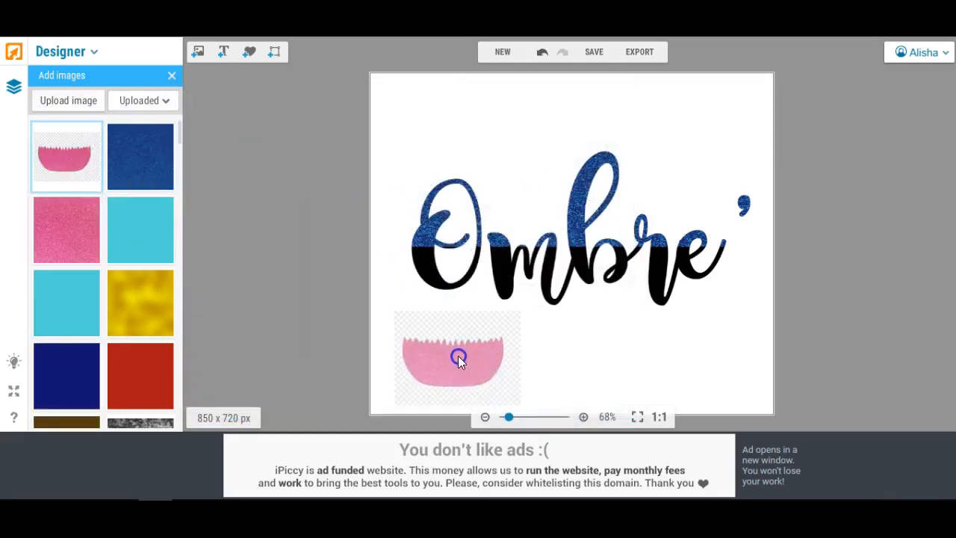
- Move the pinkombre image onto the Ombre' text and stretch it across the lower half of the whole word
{"action": "left_click_drag", "start_coordinate": [456, 345], "coordinate": [460, 262]}
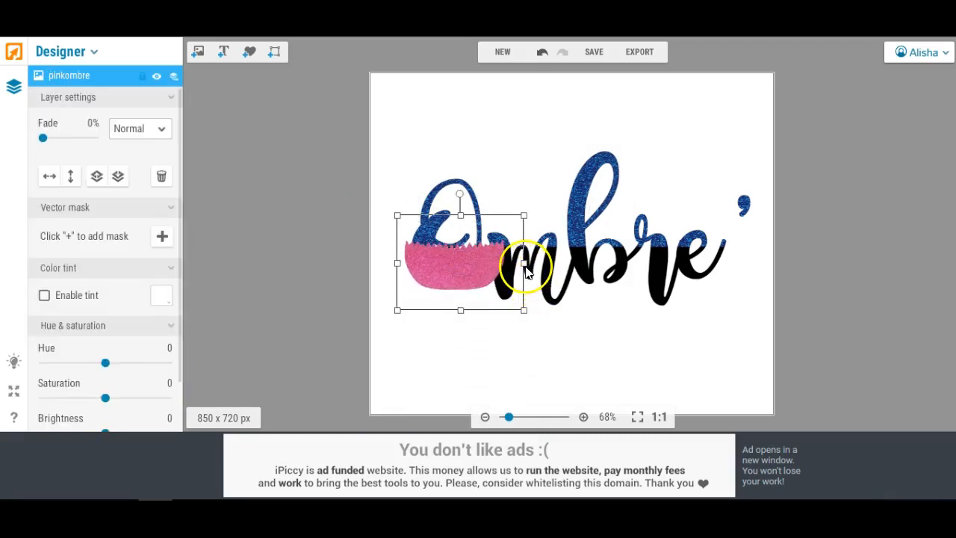
{"action": "left_click_drag", "start_coordinate": [526, 265], "coordinate": [800, 273]}
{"action": "left_click_drag", "start_coordinate": [602, 310], "coordinate": [592, 353]}
{"action": "left_click_drag", "start_coordinate": [396, 284], "coordinate": [376, 285]}
{"action": "left_click_drag", "start_coordinate": [549, 283], "coordinate": [544, 277]}
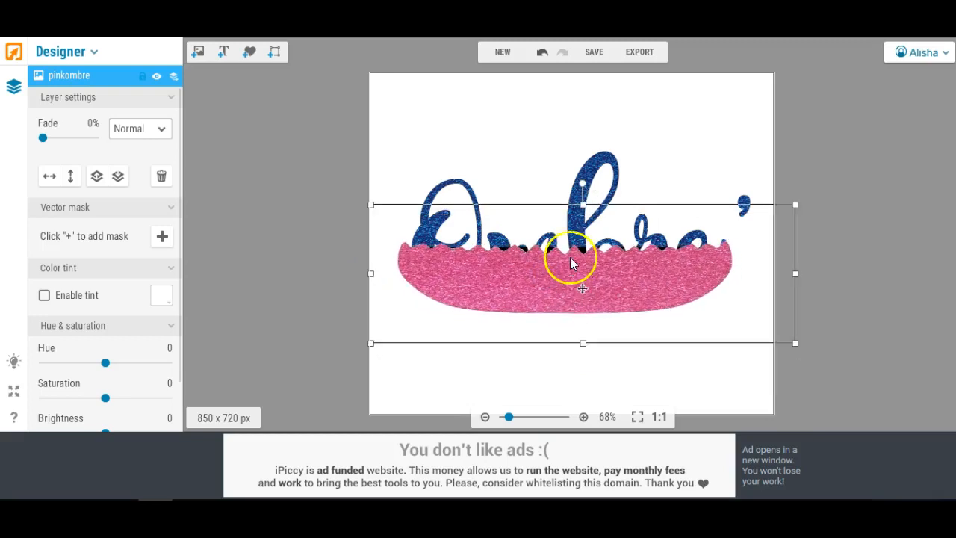
{"action": "left_click", "coordinate": [585, 205]}
{"action": "left_click_drag", "start_coordinate": [585, 205], "coordinate": [585, 210]}
- Nudge the blue glitter and pinkombre images slightly down so the jagged pink edge overlaps the blue layer's lower edge
{"action": "left_click", "coordinate": [568, 167]}
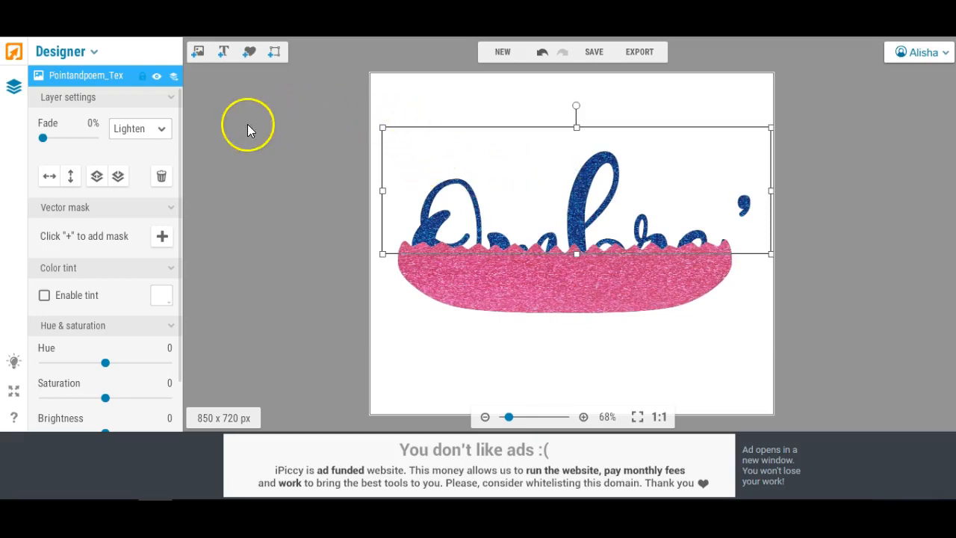
{"action": "left_click", "coordinate": [432, 280]}
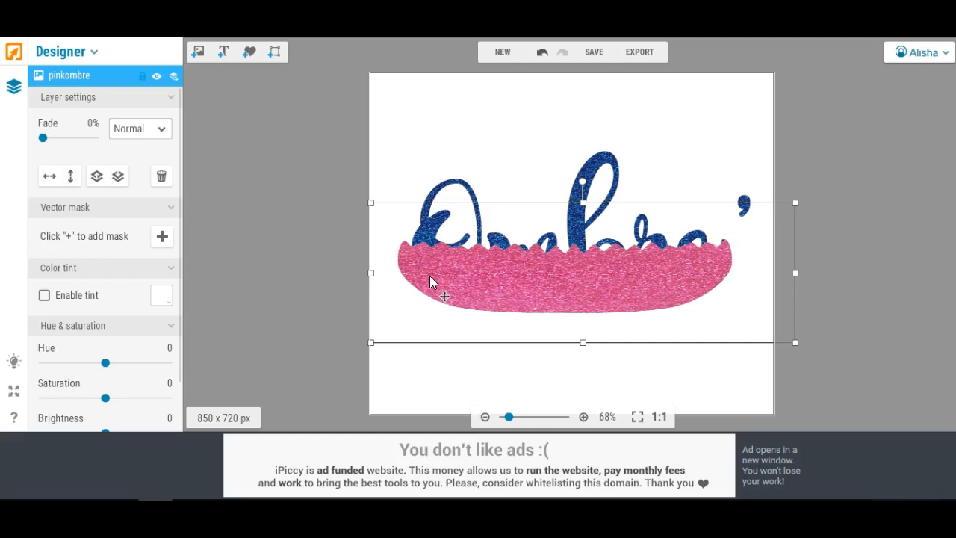
{"action": "left_click_drag", "start_coordinate": [443, 272], "coordinate": [444, 277]}
{"action": "left_click_drag", "start_coordinate": [553, 176], "coordinate": [553, 177]}
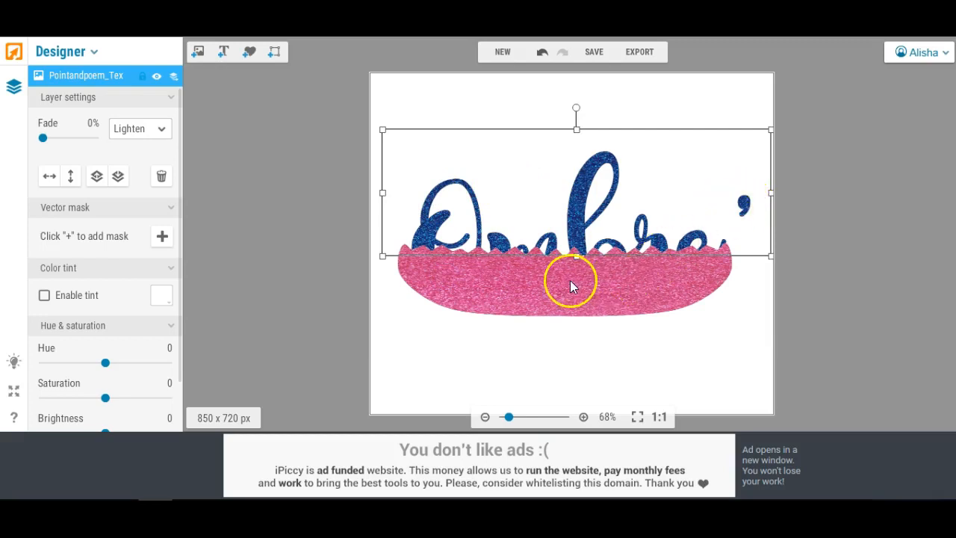
- Set the pinkombre image's blend mode to Lighten and deselect all layers
{"action": "left_click", "coordinate": [471, 283]}
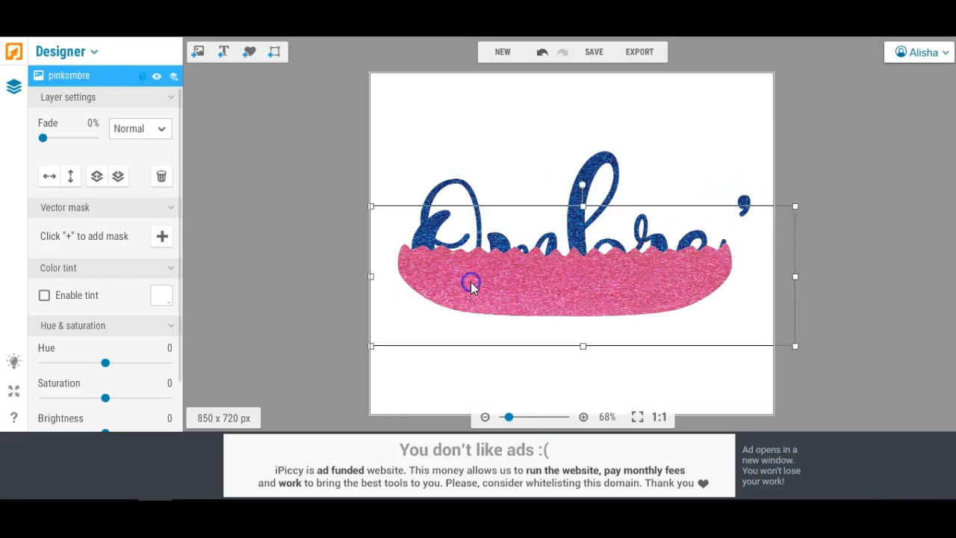
{"action": "left_click", "coordinate": [161, 129]}
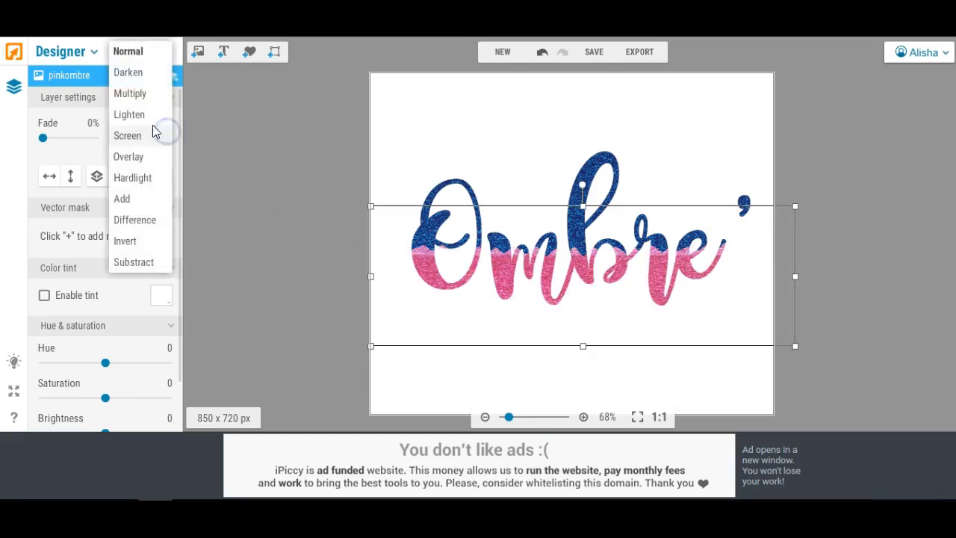
{"action": "left_click", "coordinate": [147, 116]}
{"action": "left_click", "coordinate": [384, 121]}
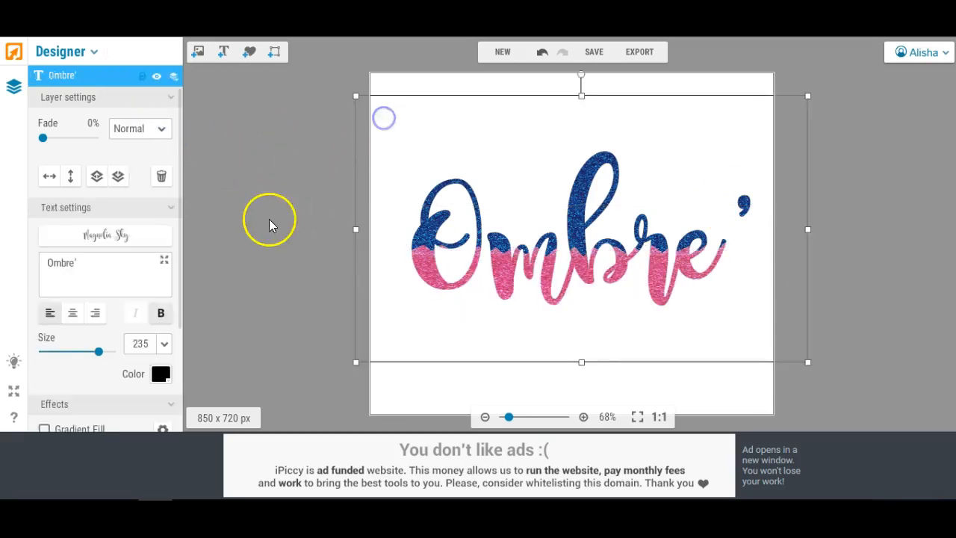
{"action": "left_click", "coordinate": [292, 214]}
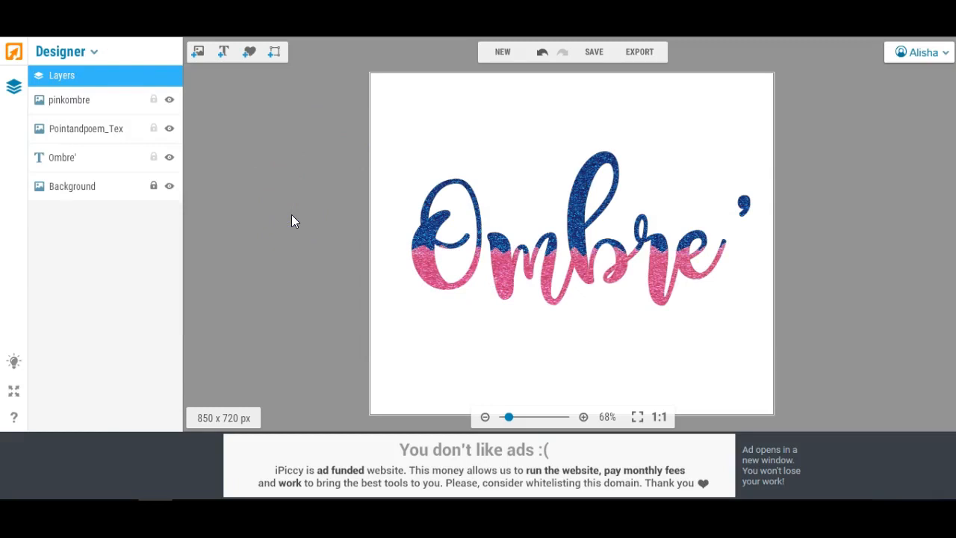